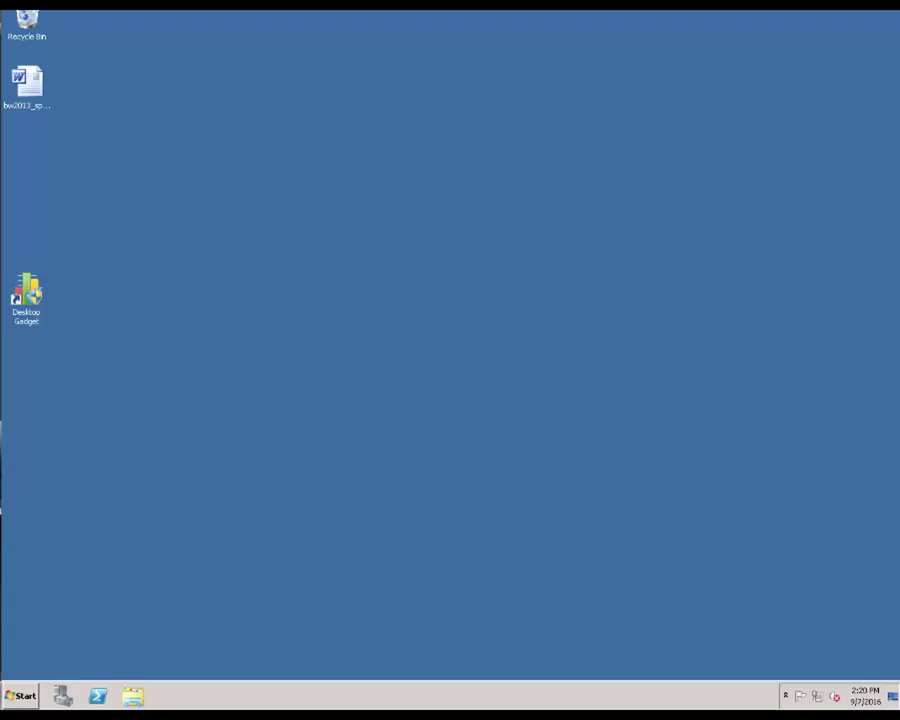
Step: Launch Internet Explorer from the Start menu and go to support.na.sage.com
click(24, 695)
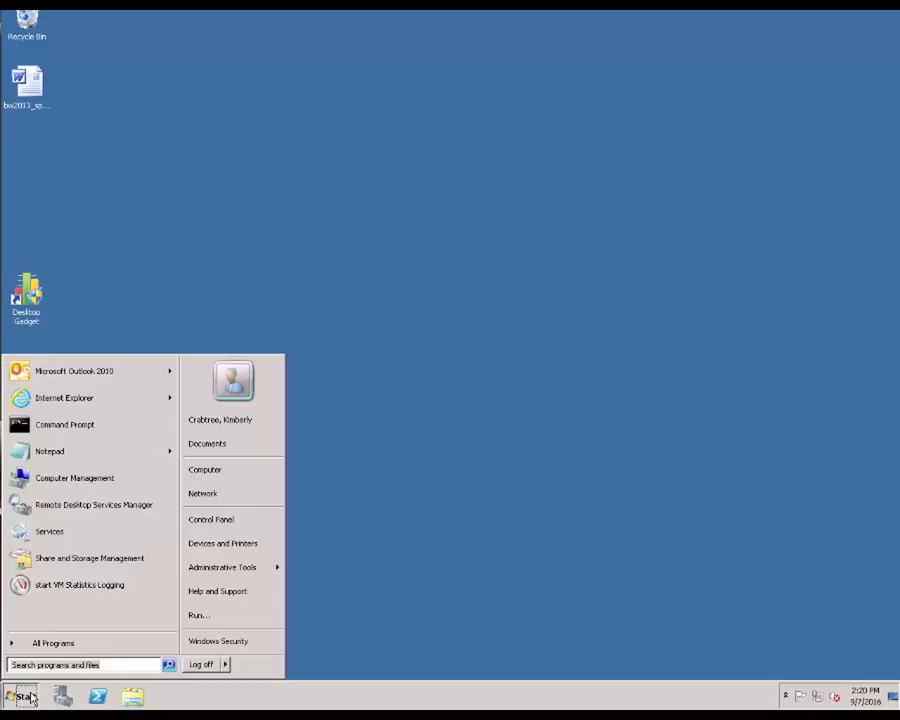
click(99, 399)
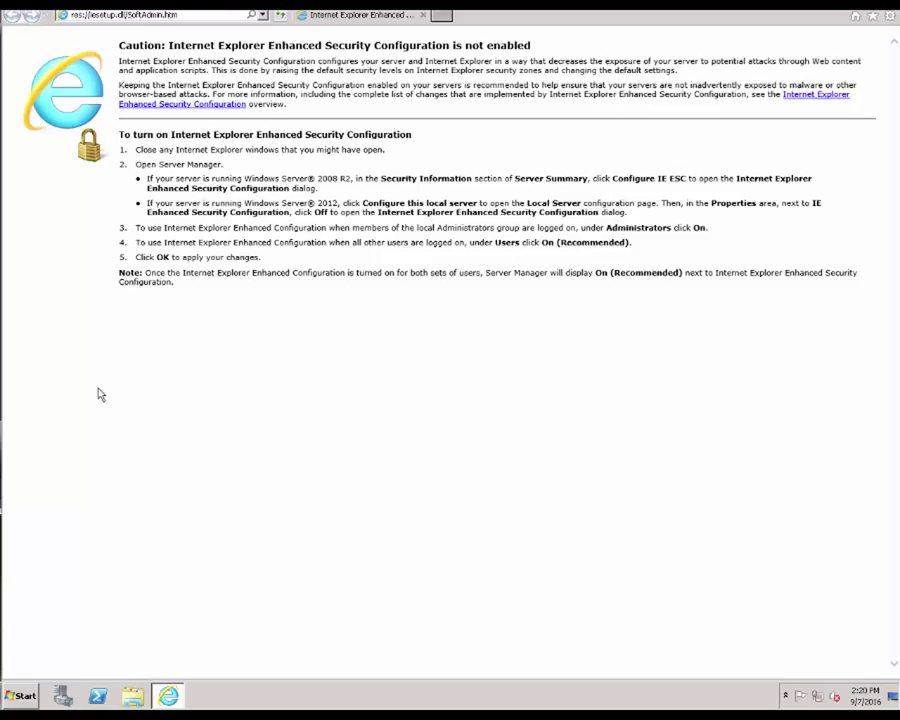
click(175, 17)
text(suppor)
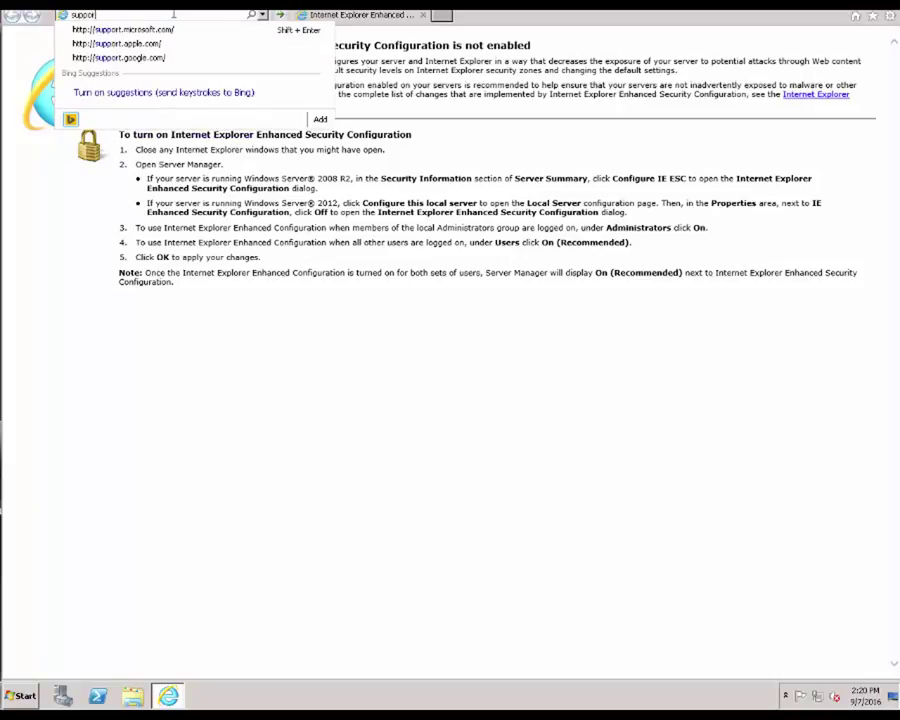
text(t.na.sage.co)
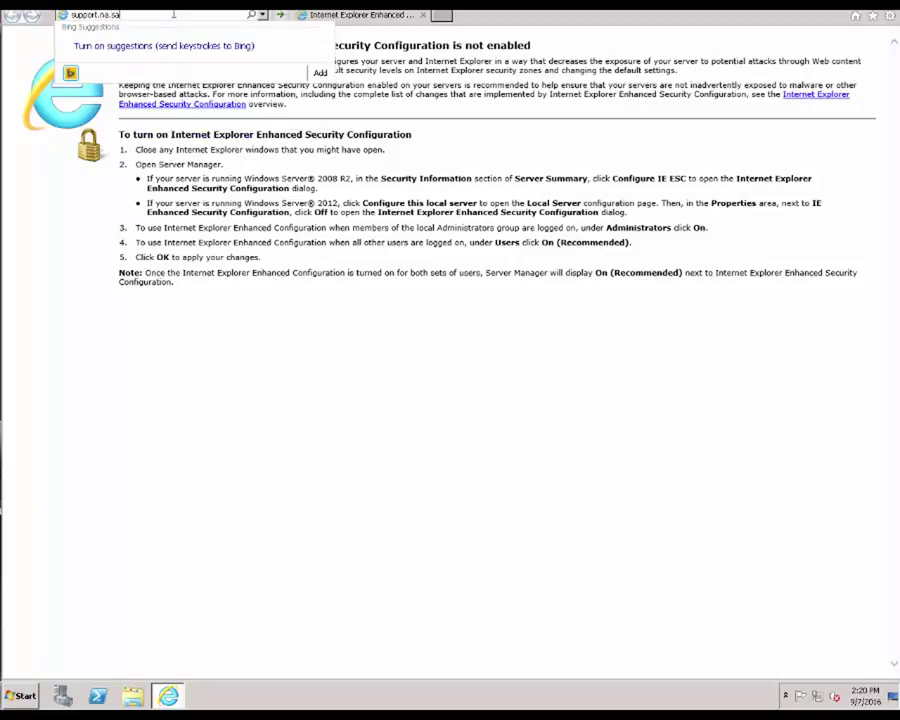
text(m)
key(Return)
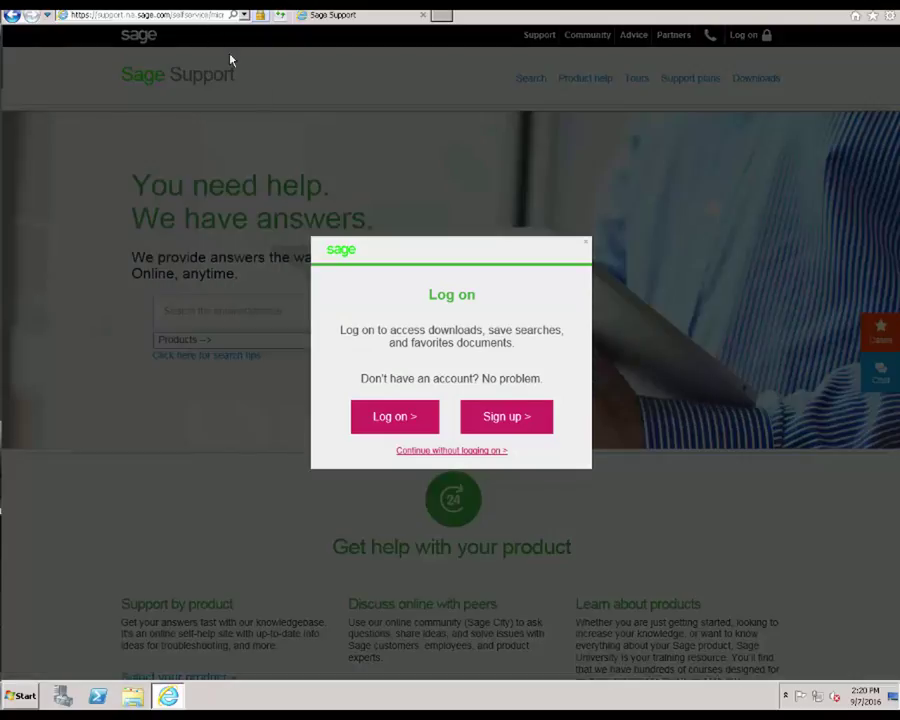
Step: Log on to Sage Support with the customer's e-mail username and the account password
click(368, 419)
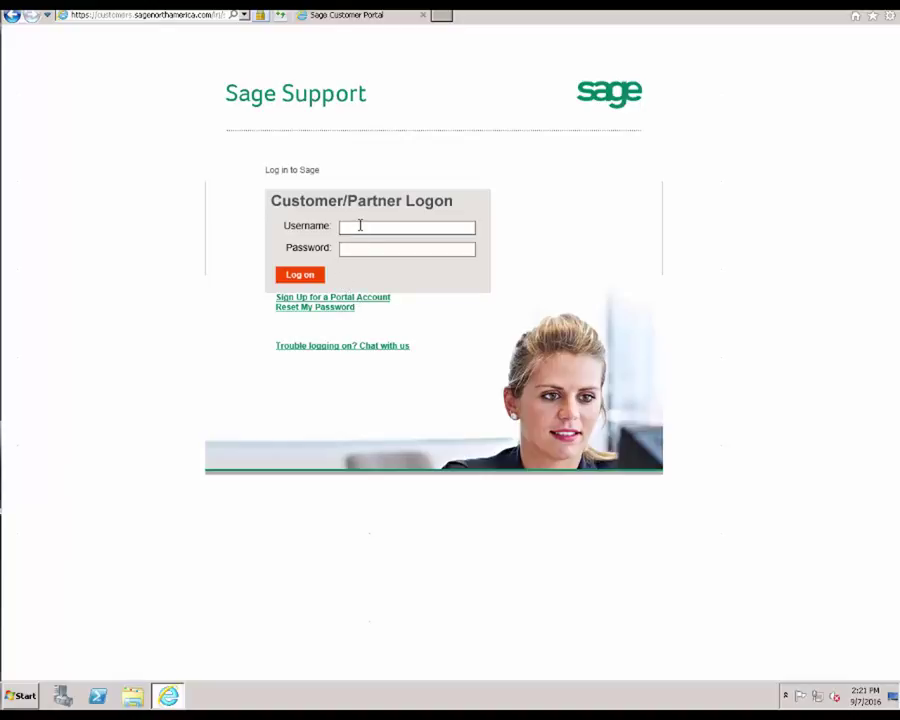
click(382, 232)
key(Tab)
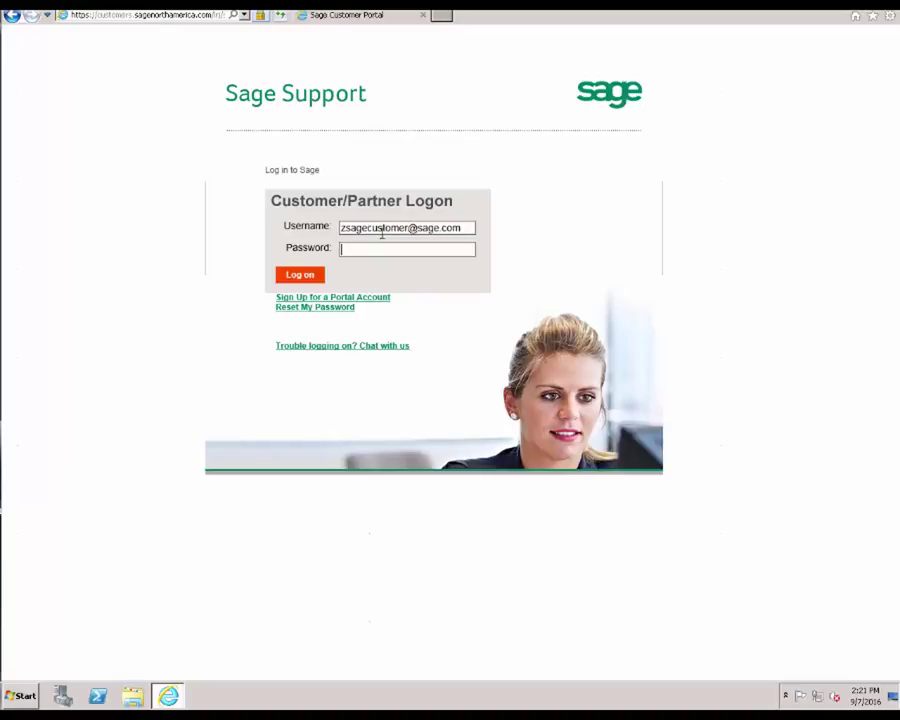
key(ctrl+v)
click(298, 274)
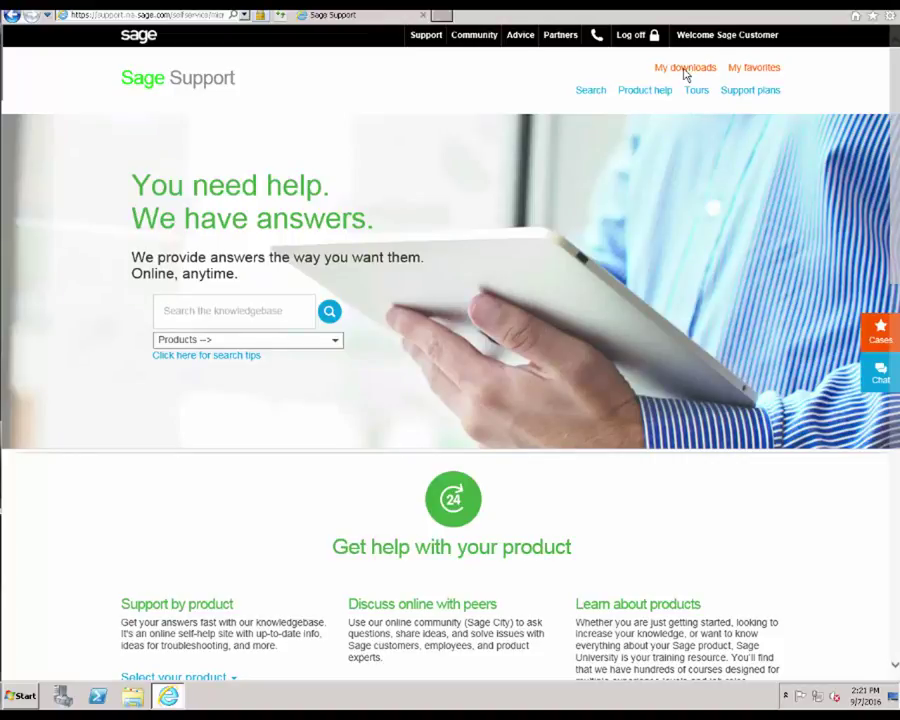
Step: Go through My downloads > Sage BusinessWorks to the Sage BusinessWorks 2017 download page
click(685, 70)
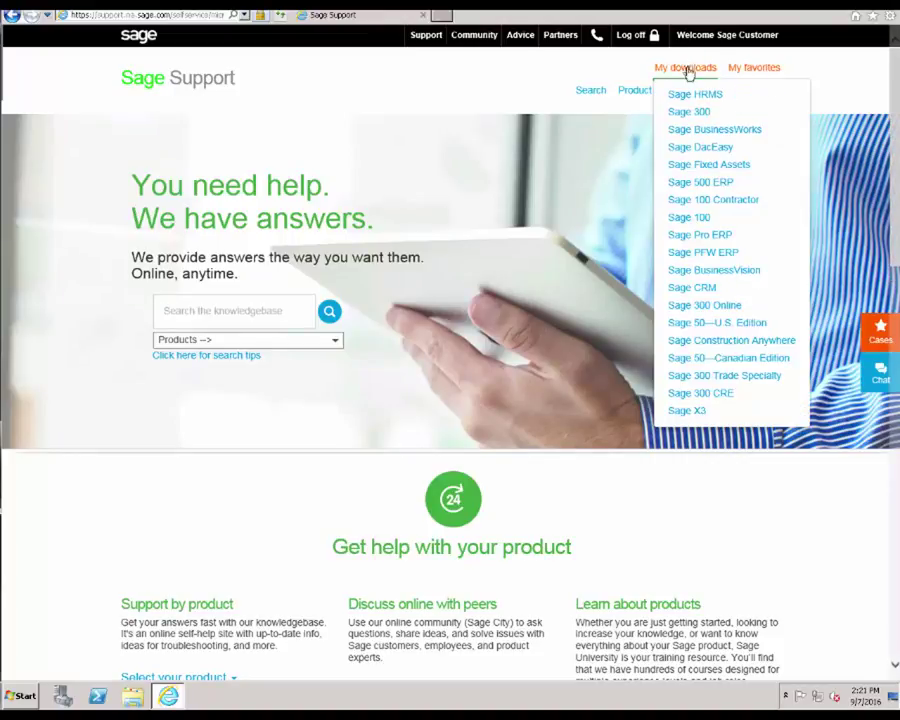
click(690, 129)
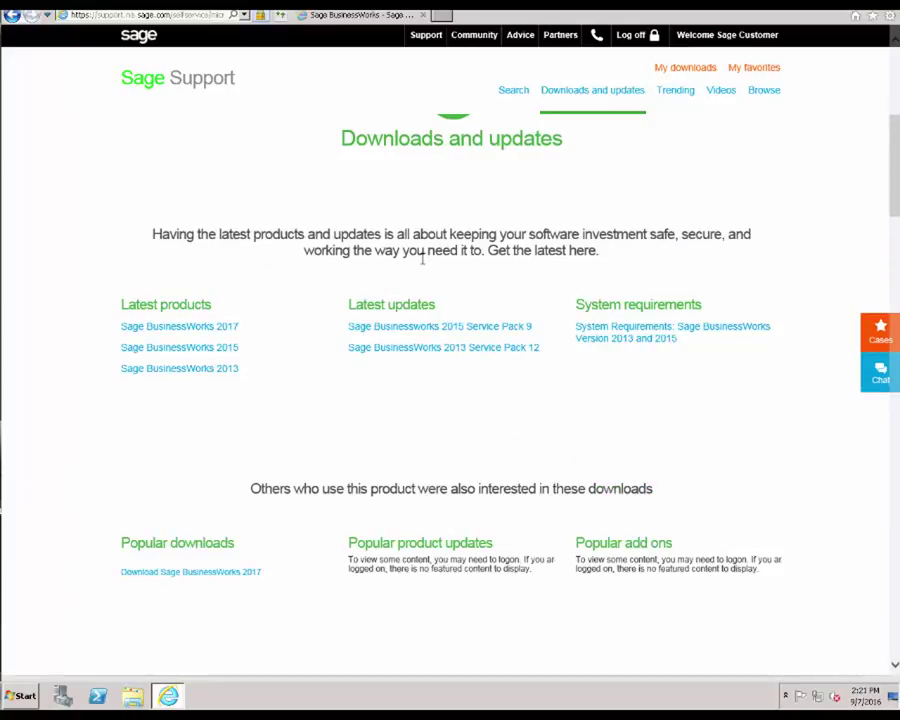
click(179, 326)
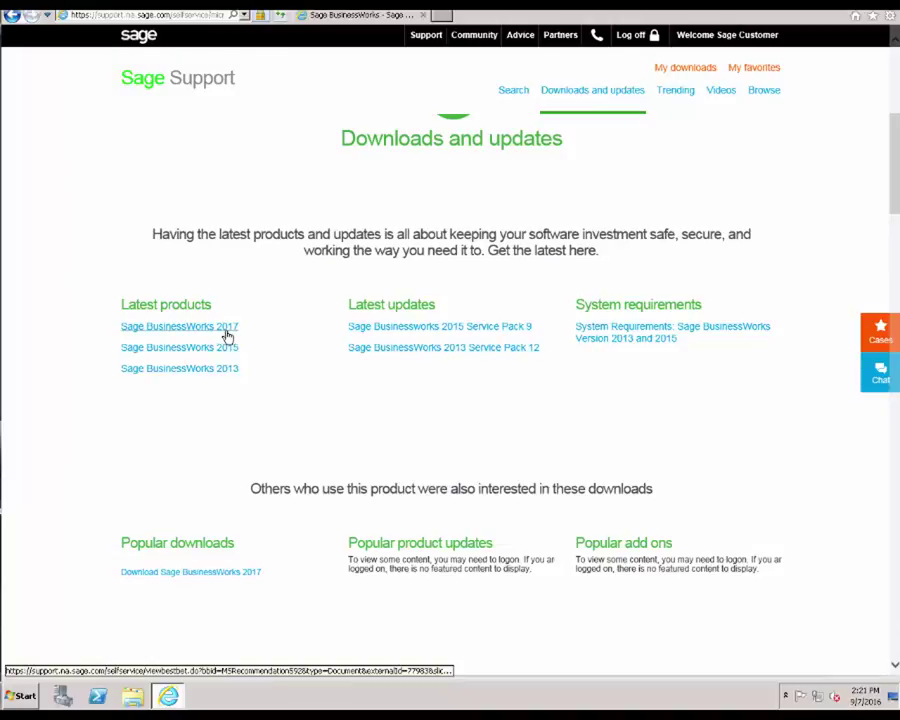
click(226, 333)
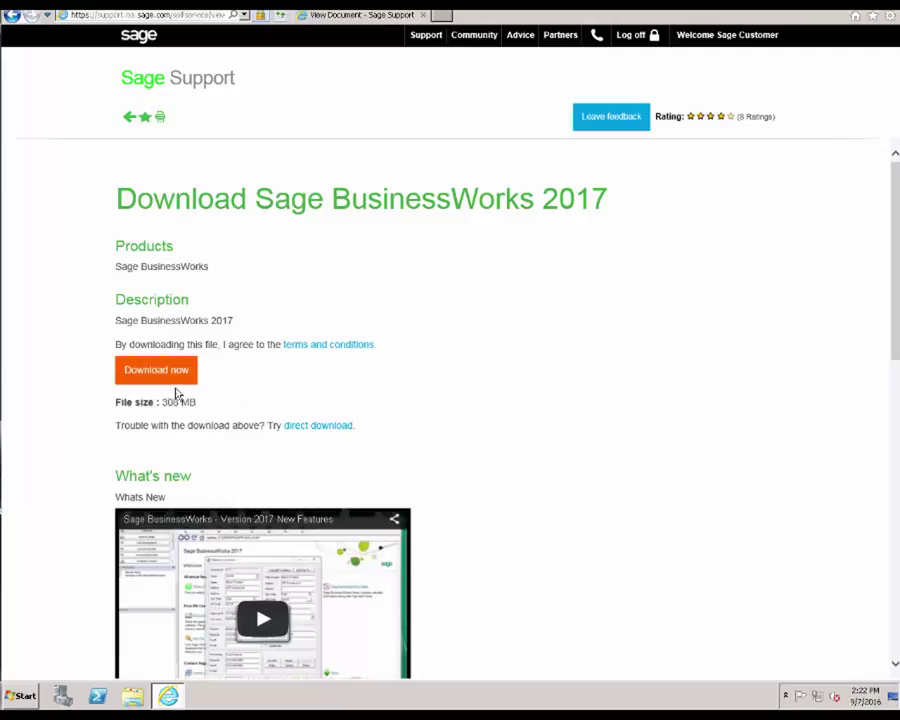
Step: Download the 308 MB BusinessWorks 2017 file into Downloads and approve the component's UAC prompt
click(176, 374)
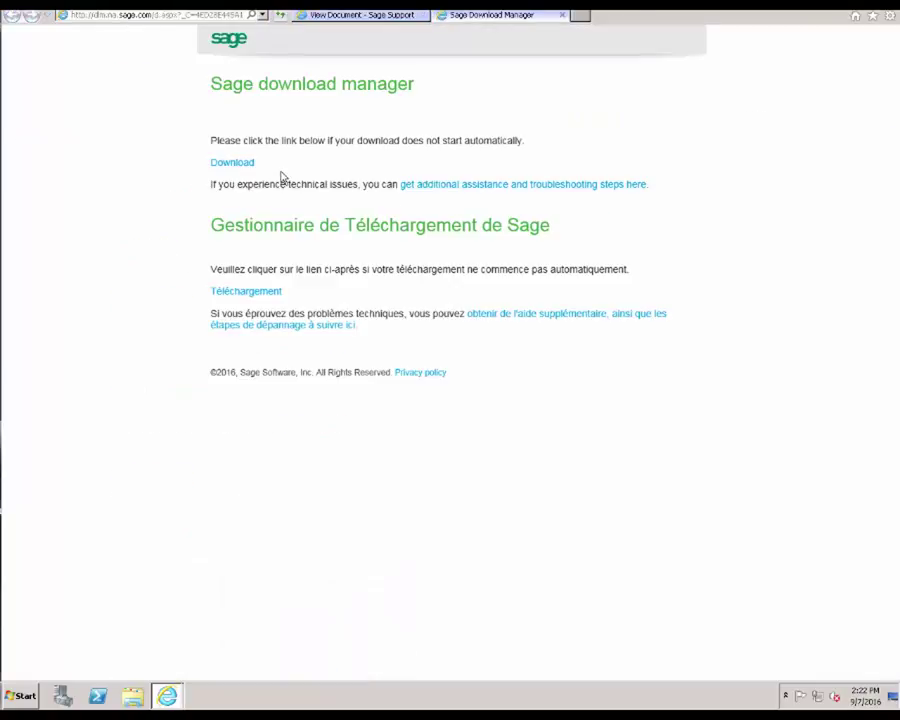
click(229, 165)
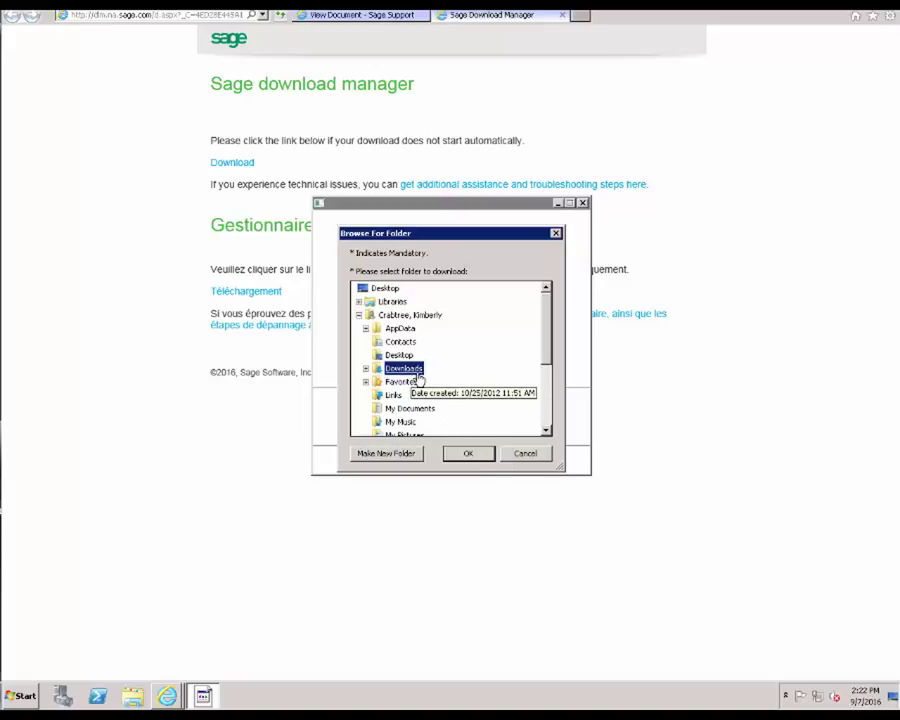
click(469, 455)
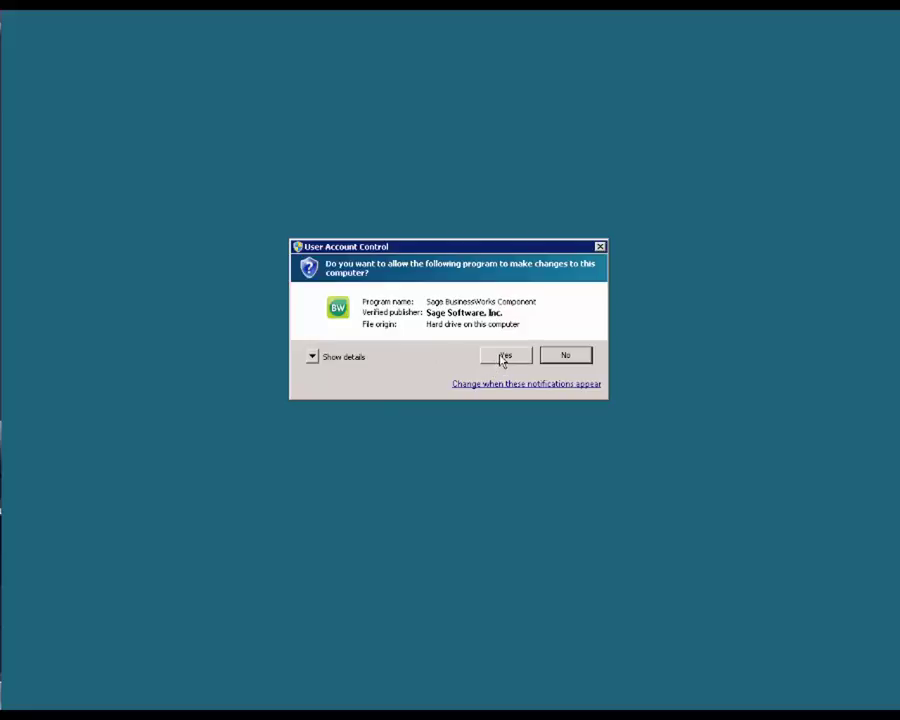
click(505, 356)
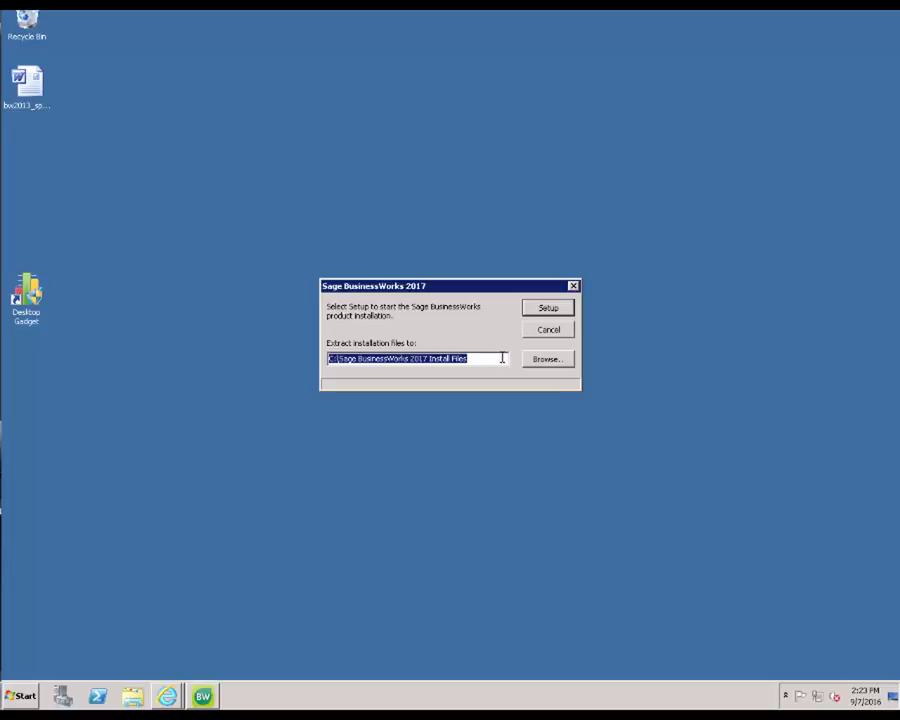
Step: Extract the install files to the default C:\Sage BusinessWorks 2017 Install Files path and start Setup
click(541, 312)
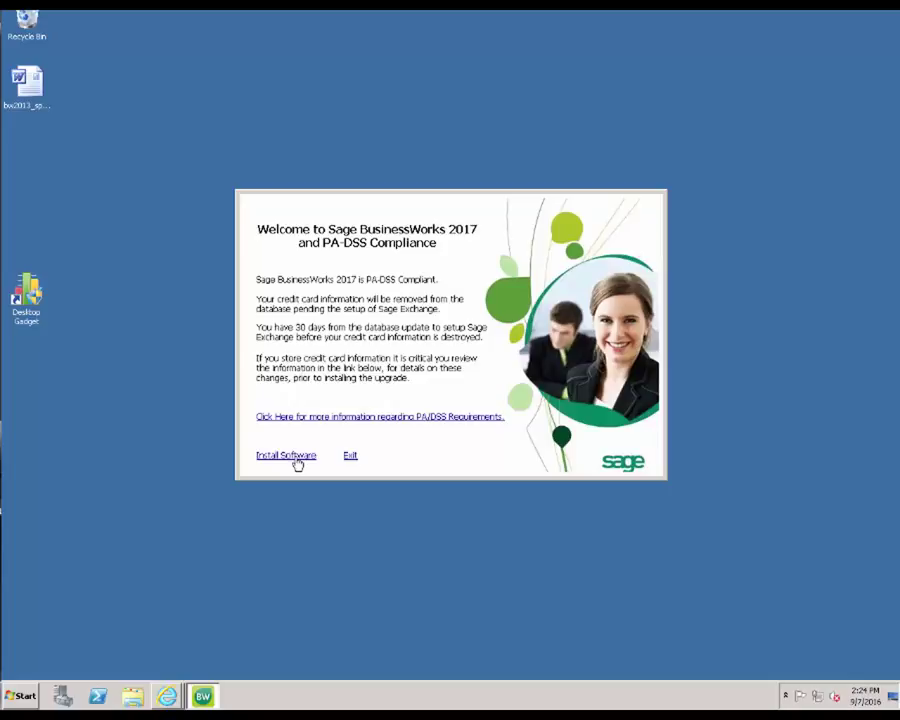
Step: Acknowledge the PA-DSS warning by confirming with INSTALL, then open a Windows Explorer window
click(297, 462)
text(INSTALL)
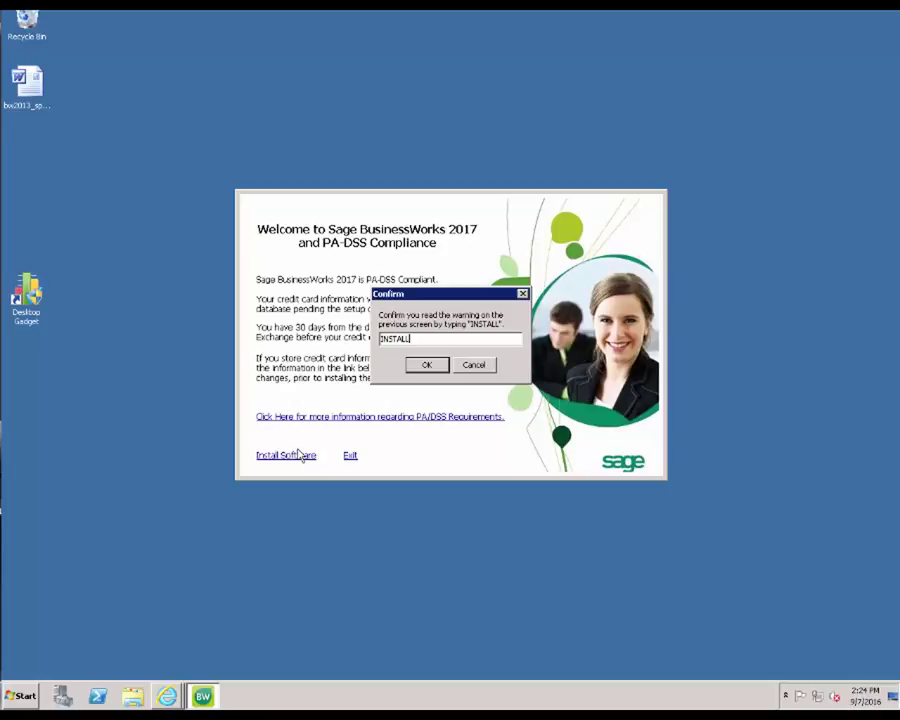
key(Return)
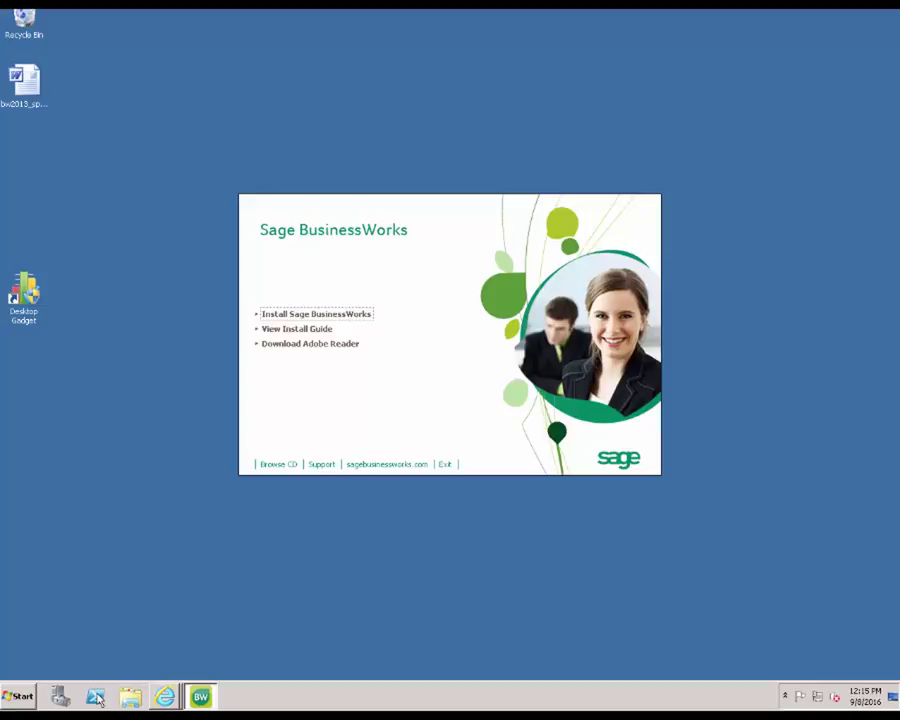
right_click(17, 700)
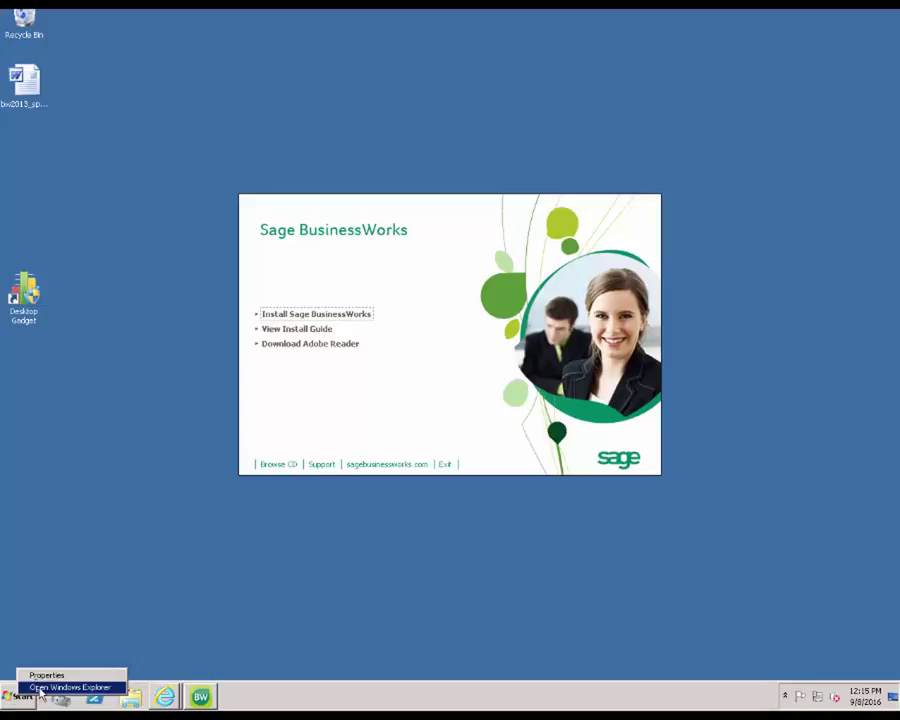
click(40, 687)
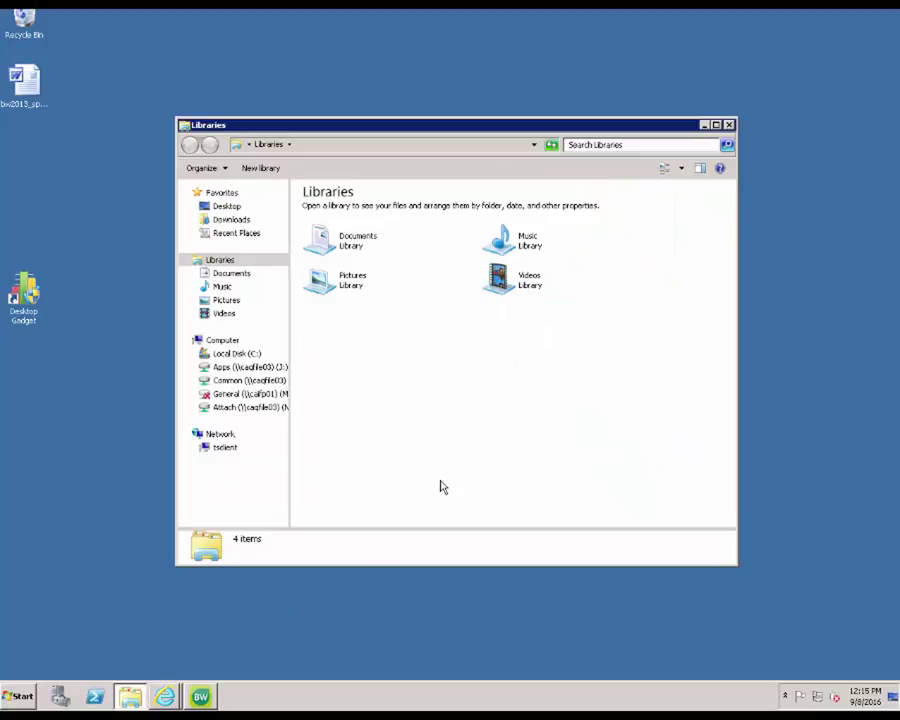
Step: Make a new folder named Sage directly under Local Disk (C:)
click(238, 354)
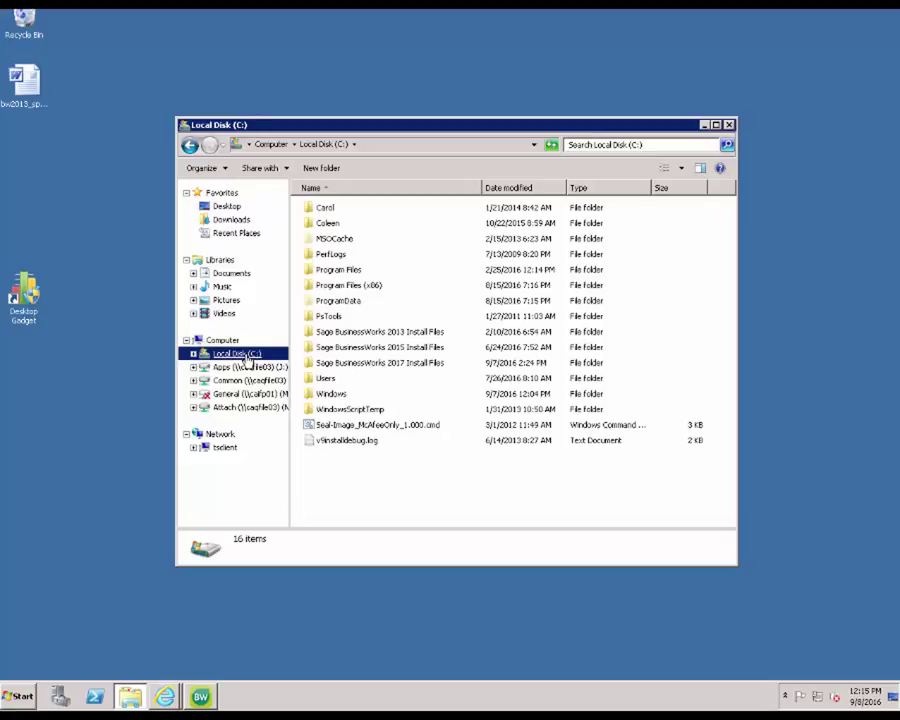
right_click(423, 478)
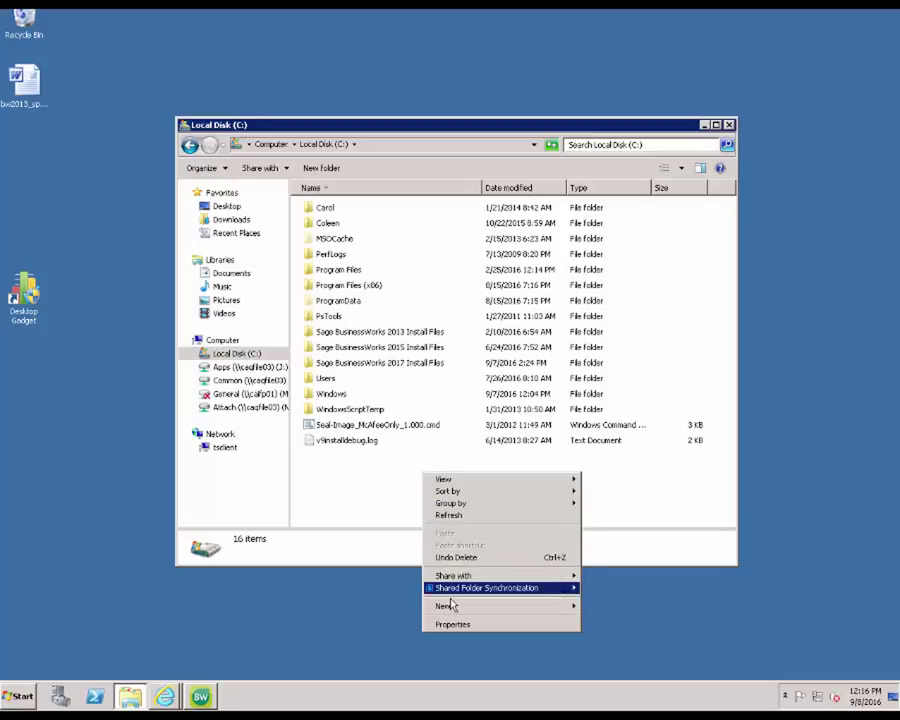
mouse_move(451, 610)
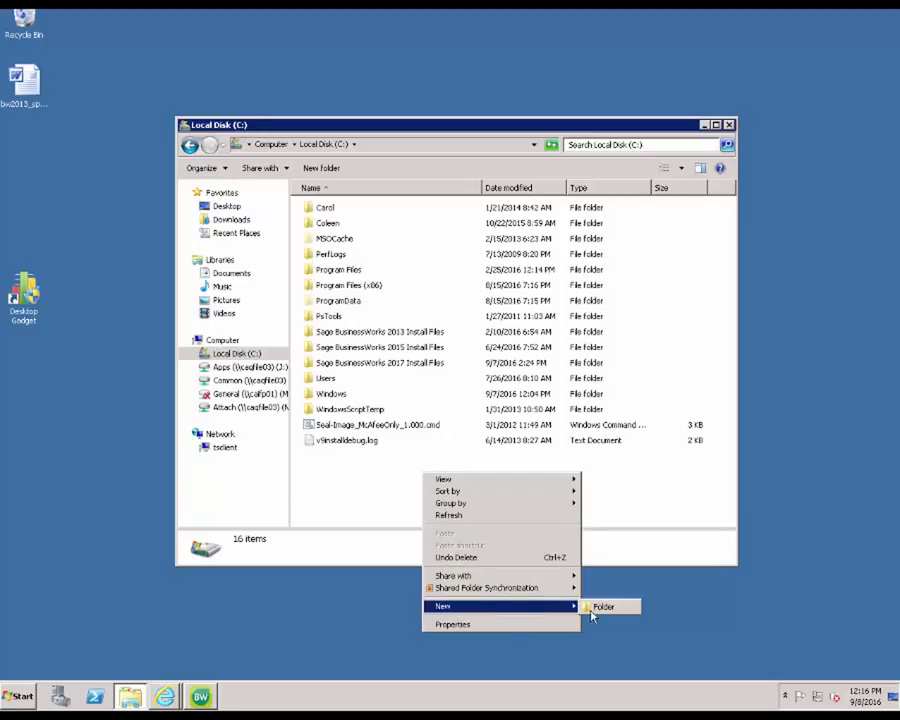
click(617, 612)
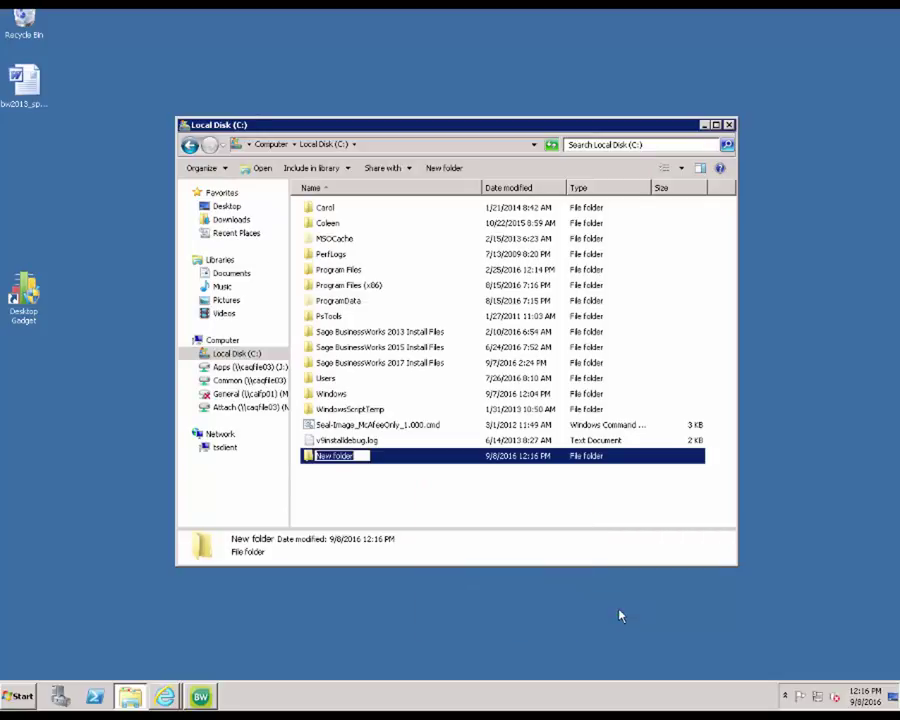
text(Sage)
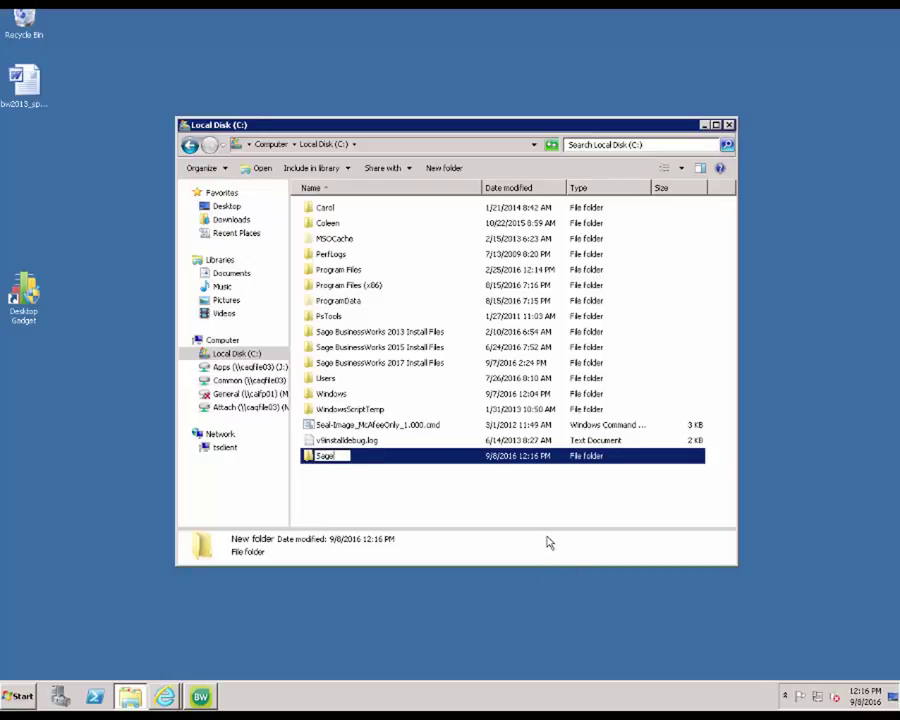
key(Return)
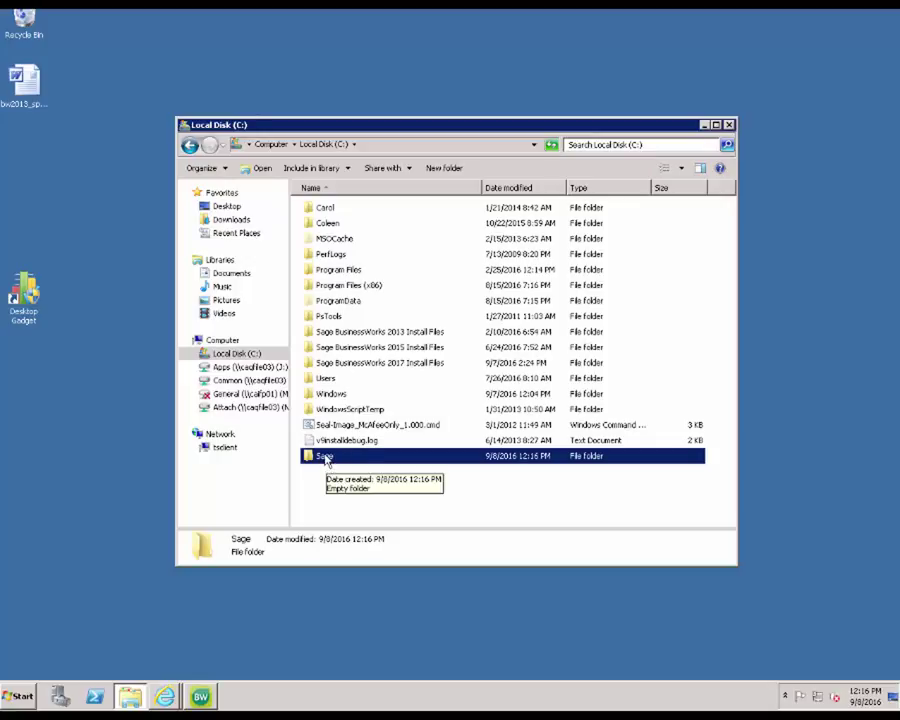
Step: Turn on Share this folder for Sage in its Advanced Sharing settings
right_click(326, 458)
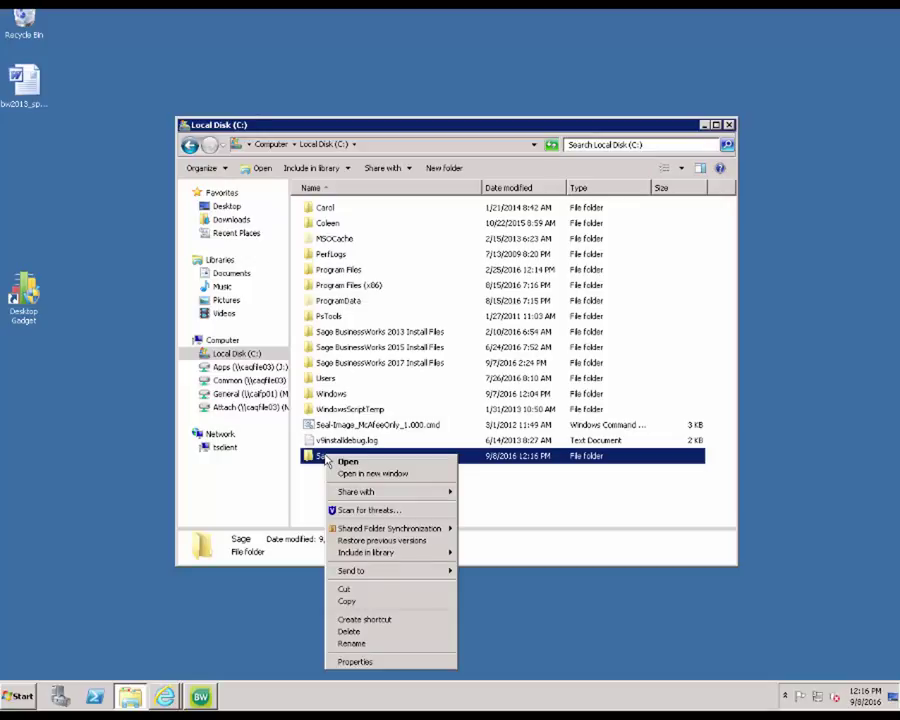
click(361, 662)
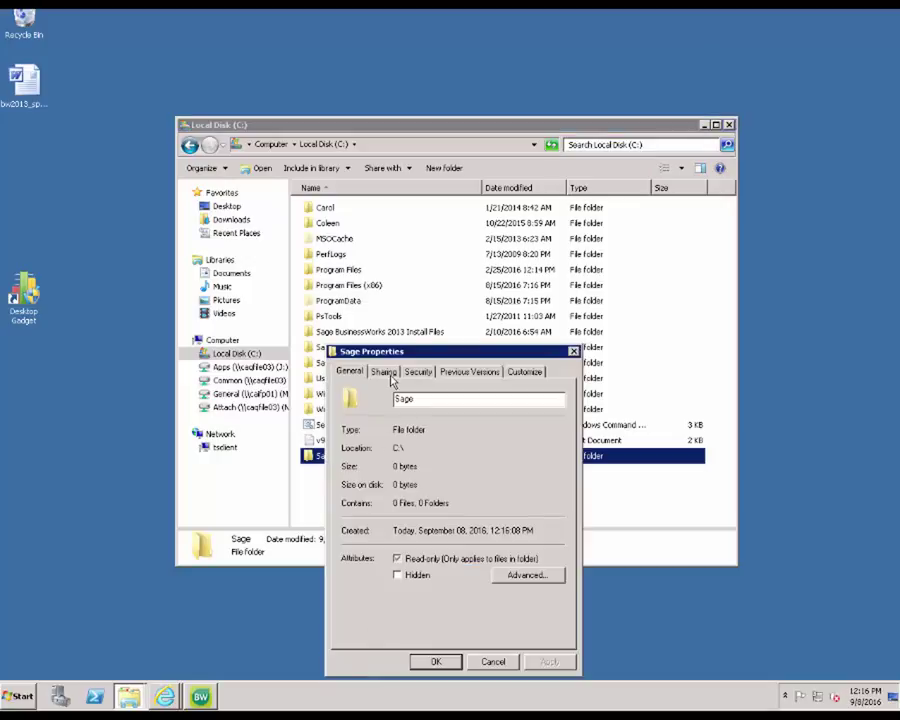
click(391, 379)
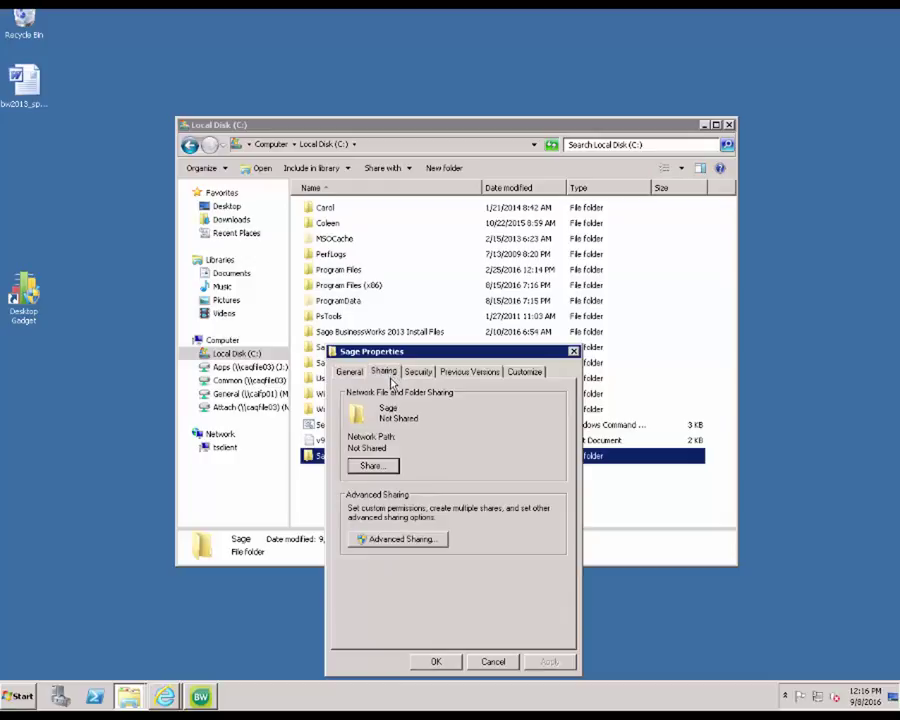
click(396, 541)
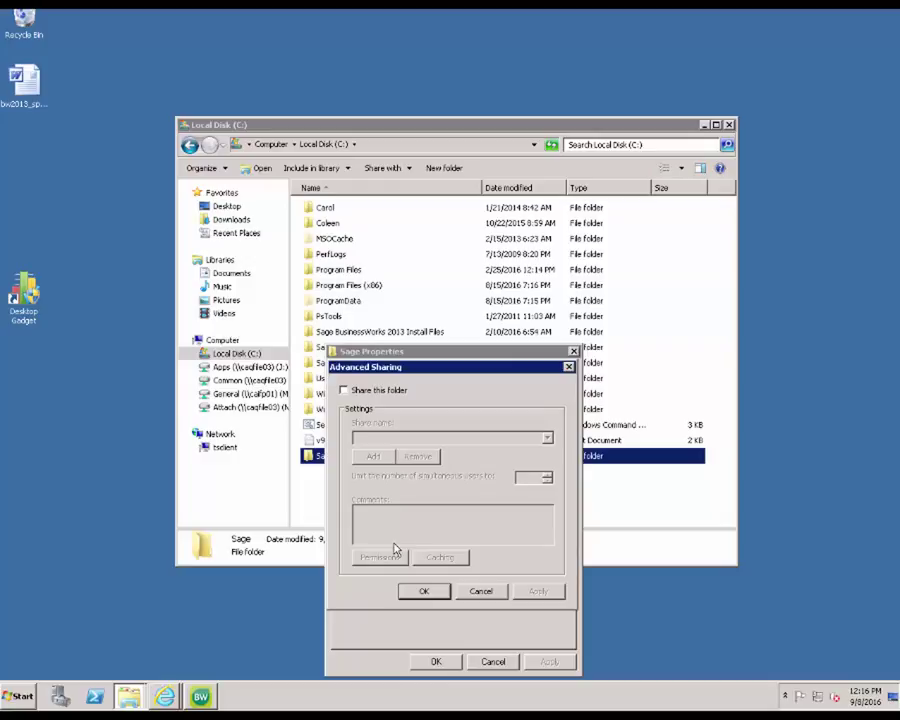
click(344, 391)
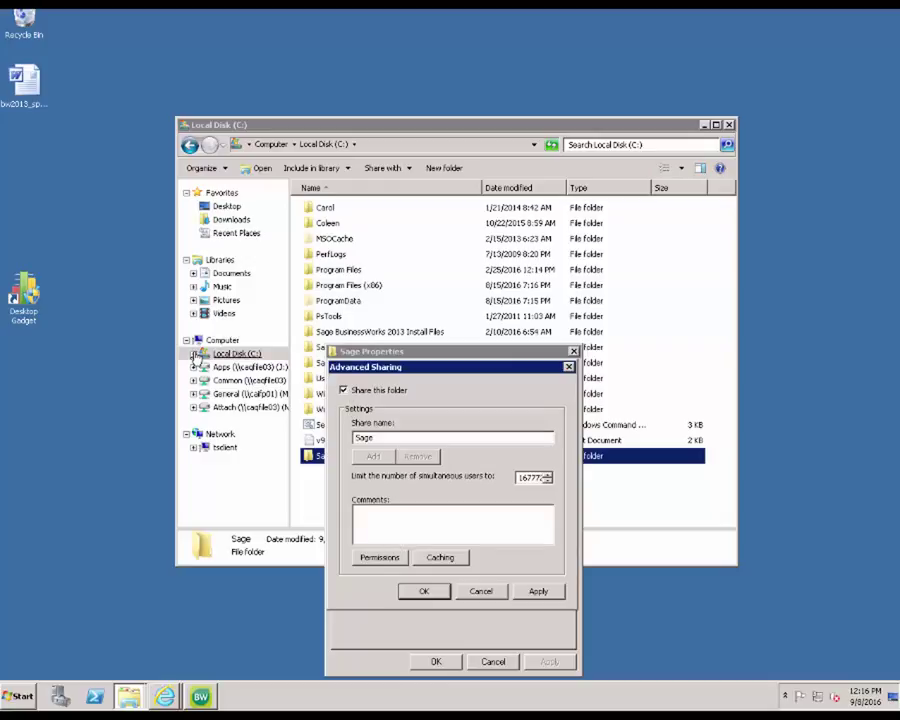
Step: Allow Everyone Full Control in the share permissions and apply them
click(395, 562)
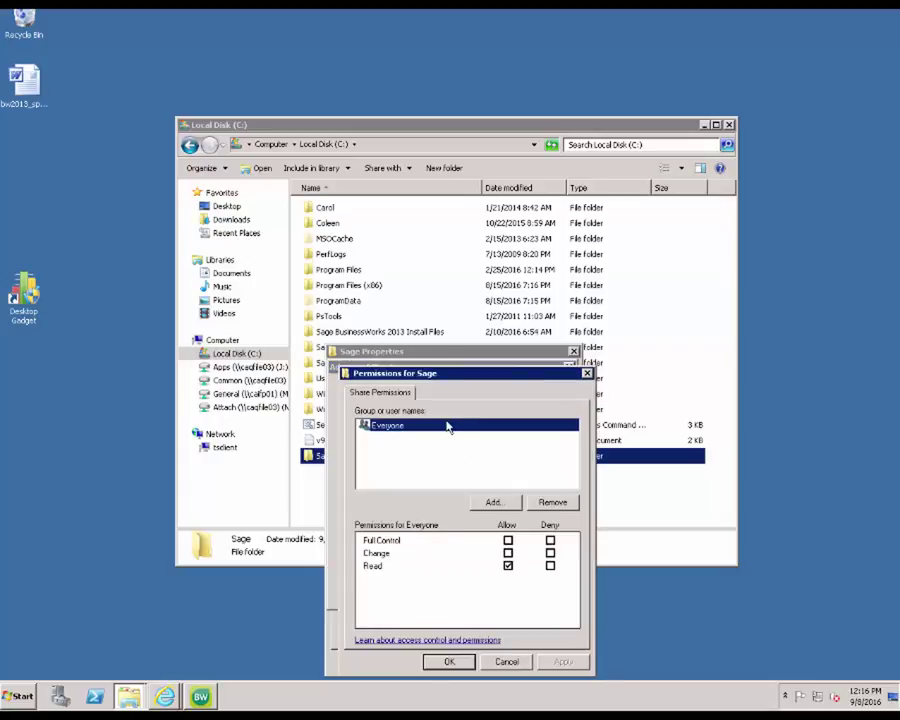
double_click(508, 540)
key(space)
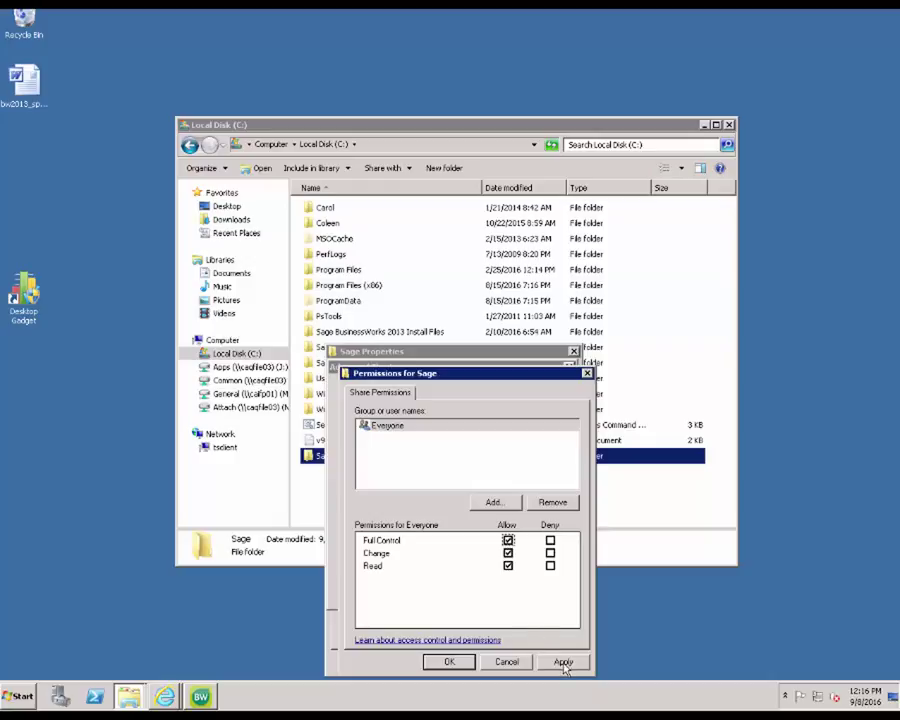
click(563, 663)
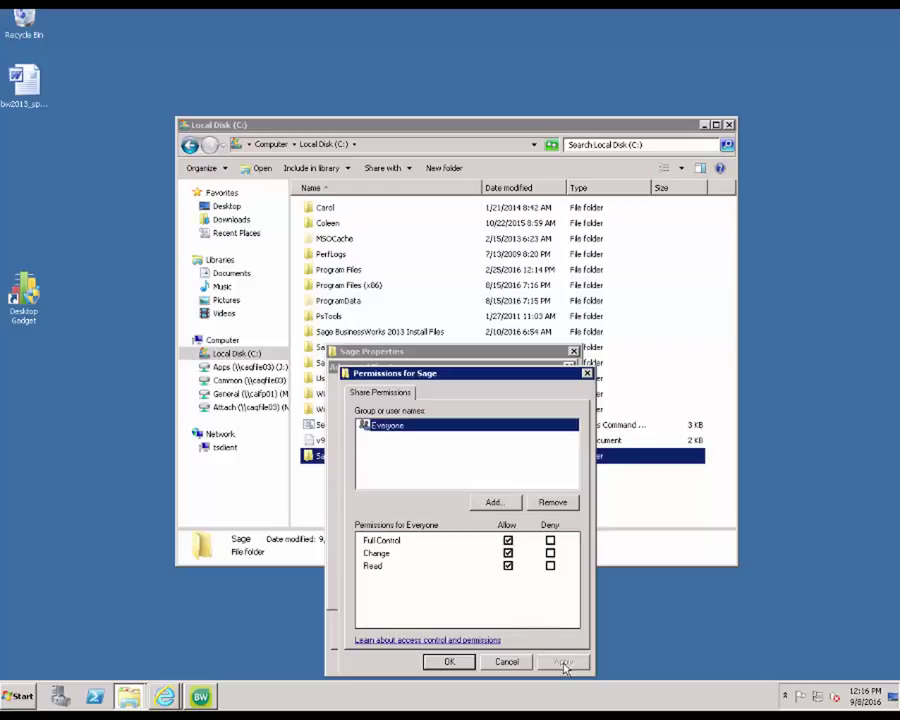
click(452, 663)
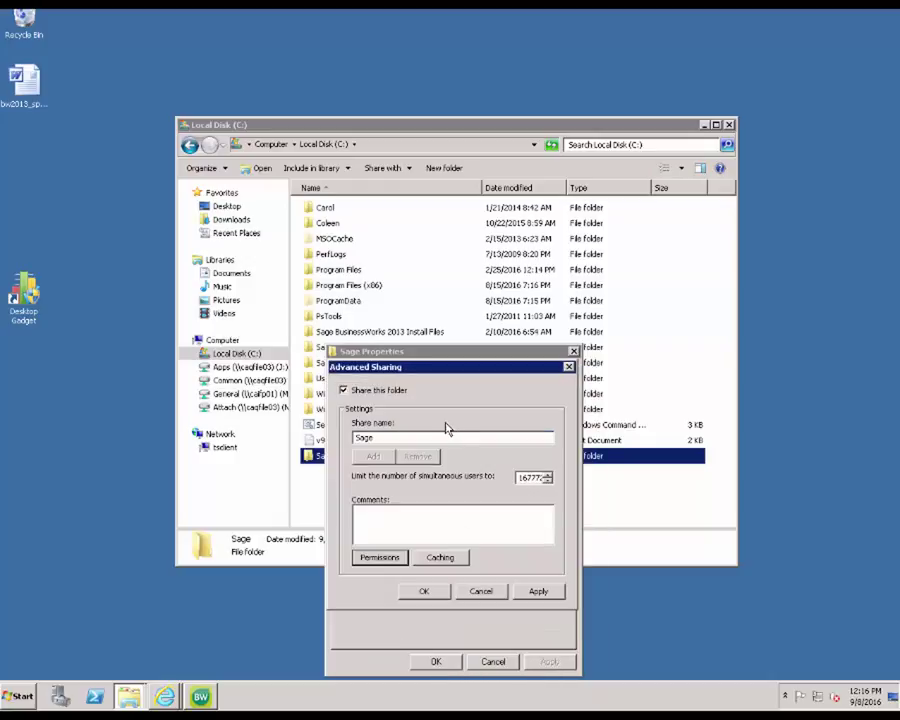
Step: Close Advanced Sharing, then open the Sage folder's Security permissions editor to add a group
click(443, 594)
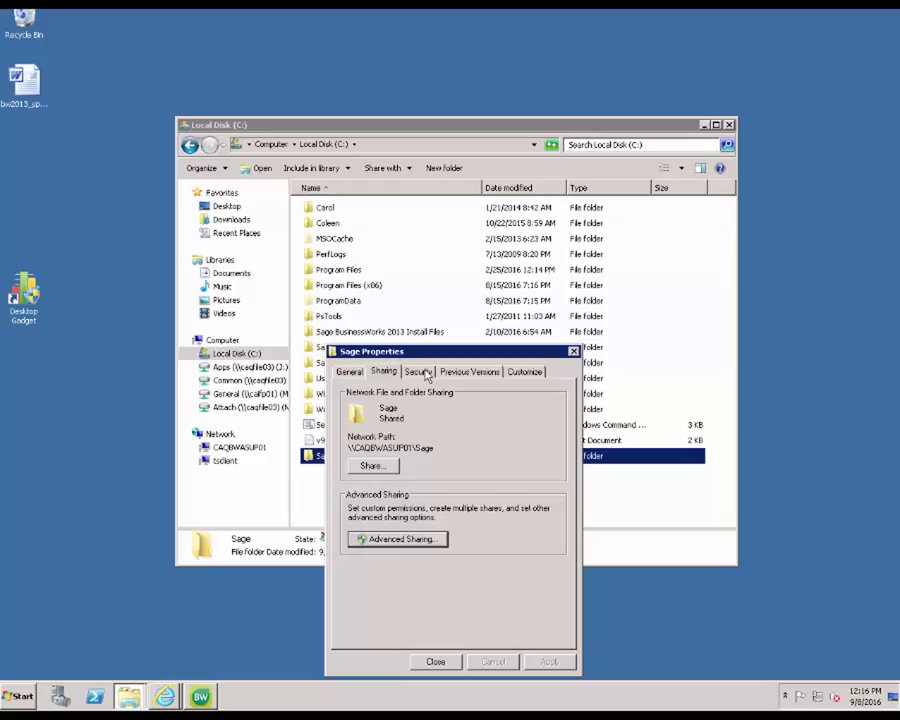
click(427, 375)
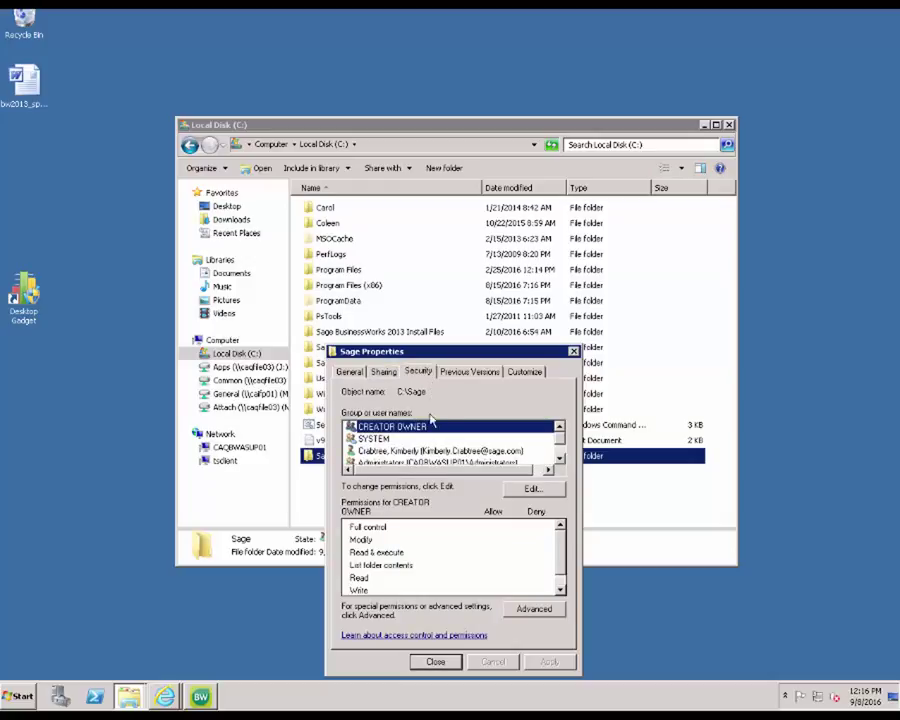
scroll(431, 437, down, 2)
scroll(428, 436, up, 2)
click(532, 490)
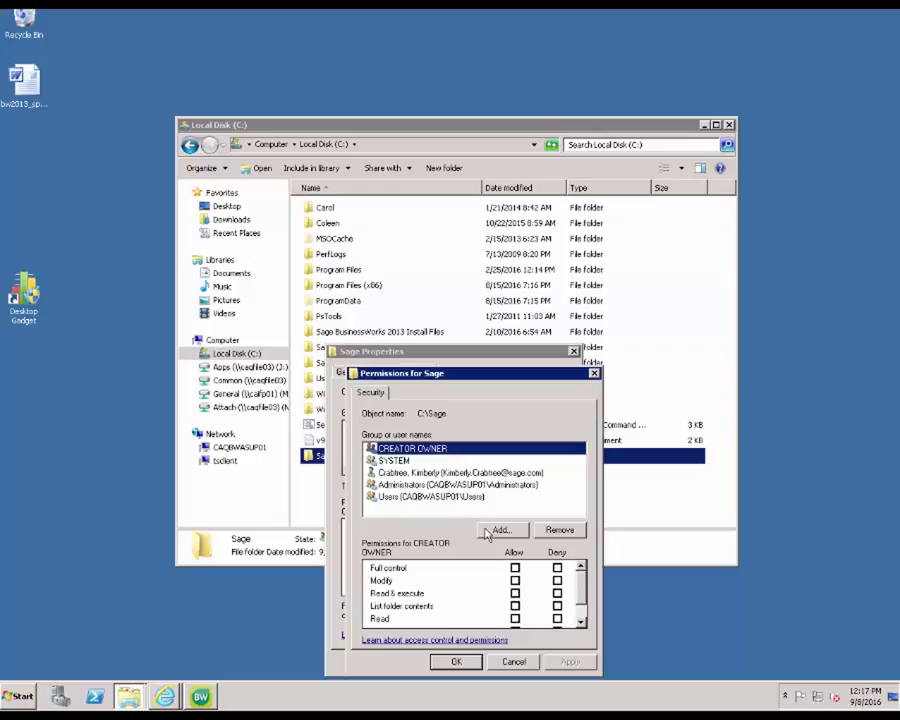
click(487, 531)
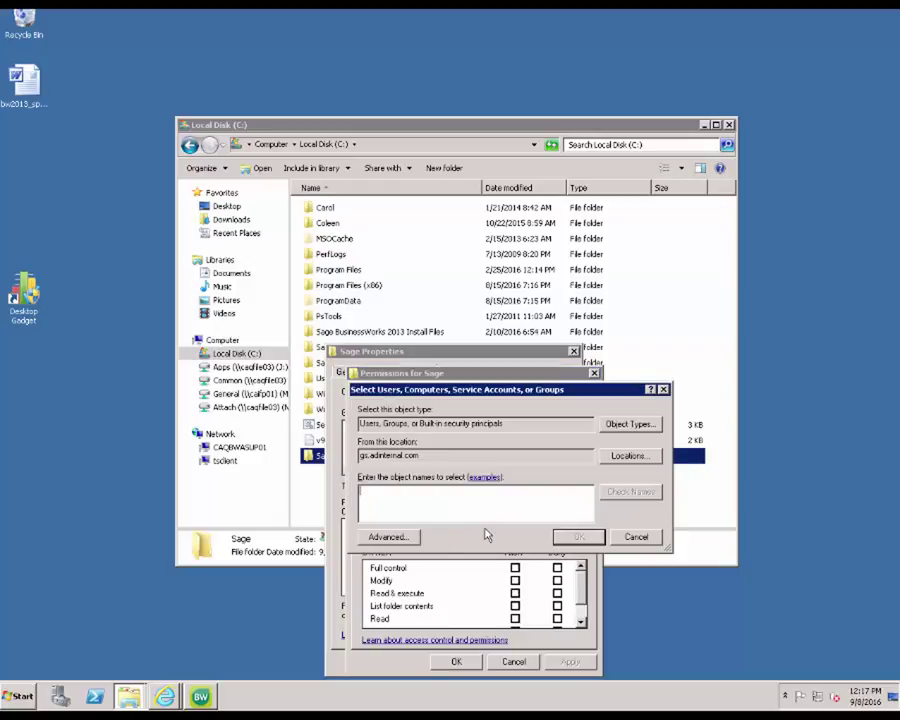
Step: Add Authenticated Users with Full Control allowed, apply, and close the Sage properties
text(authentic)
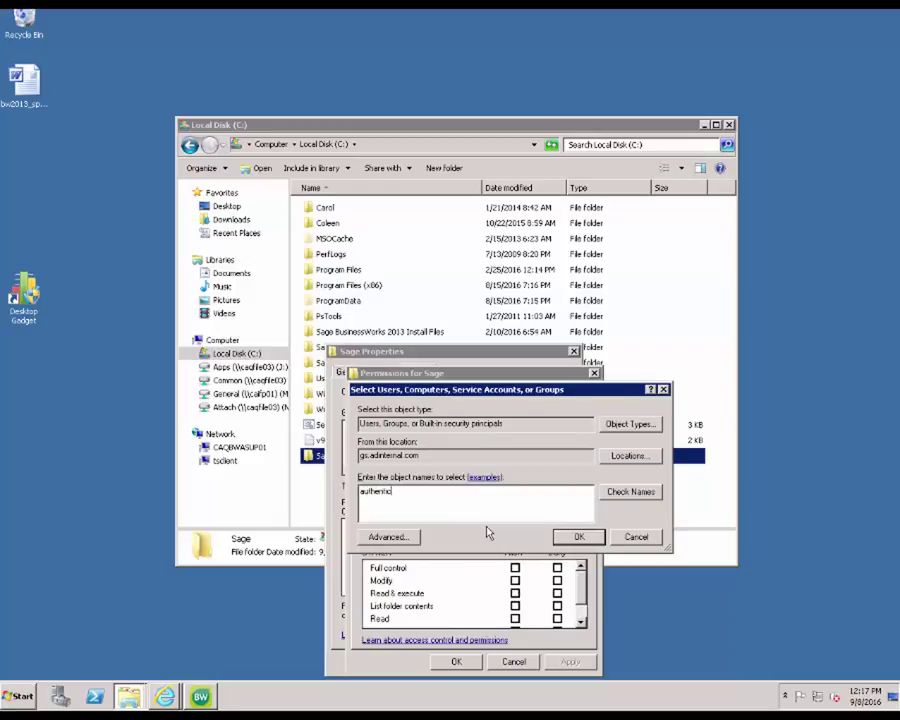
text(ated users)
key(Return)
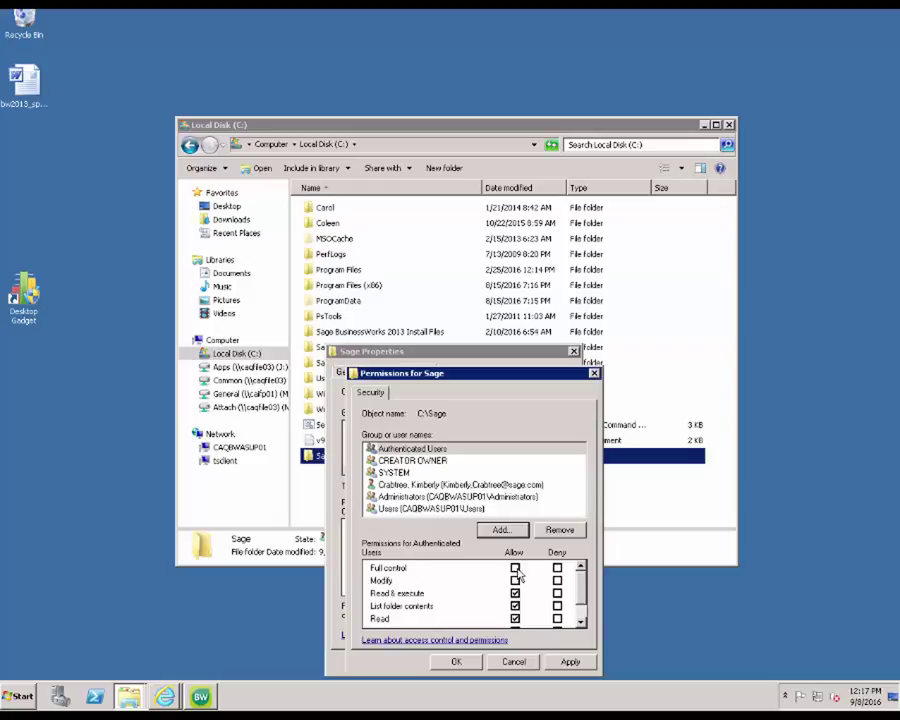
click(515, 568)
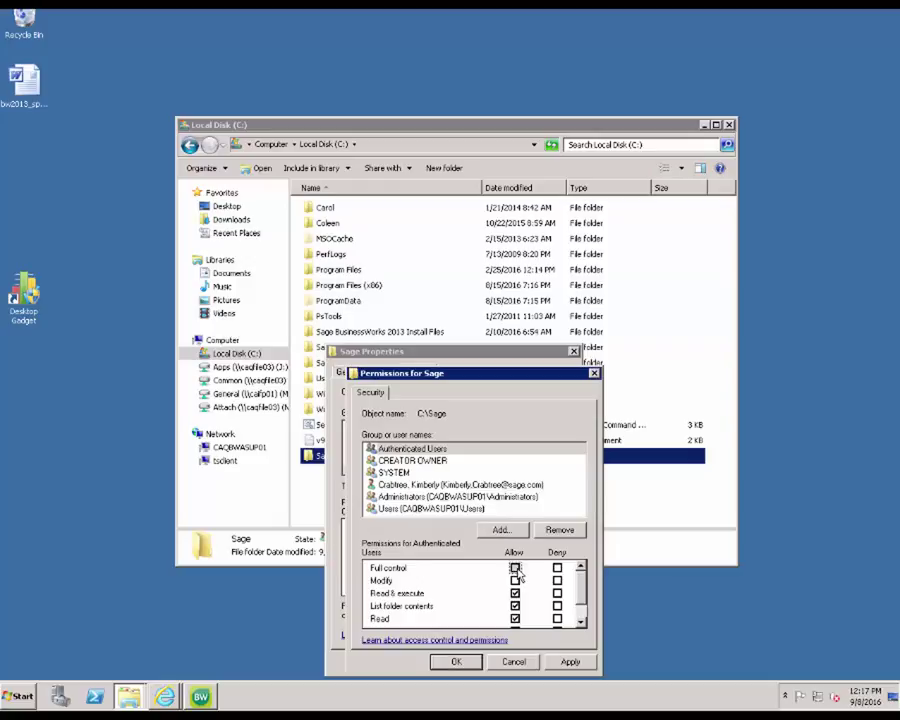
click(515, 568)
click(570, 662)
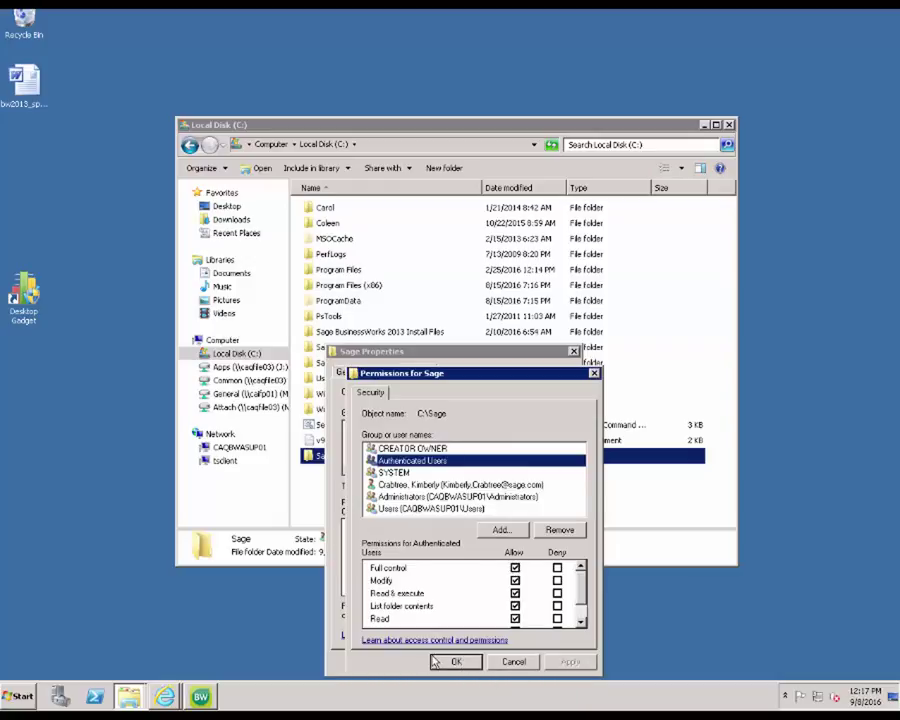
click(434, 662)
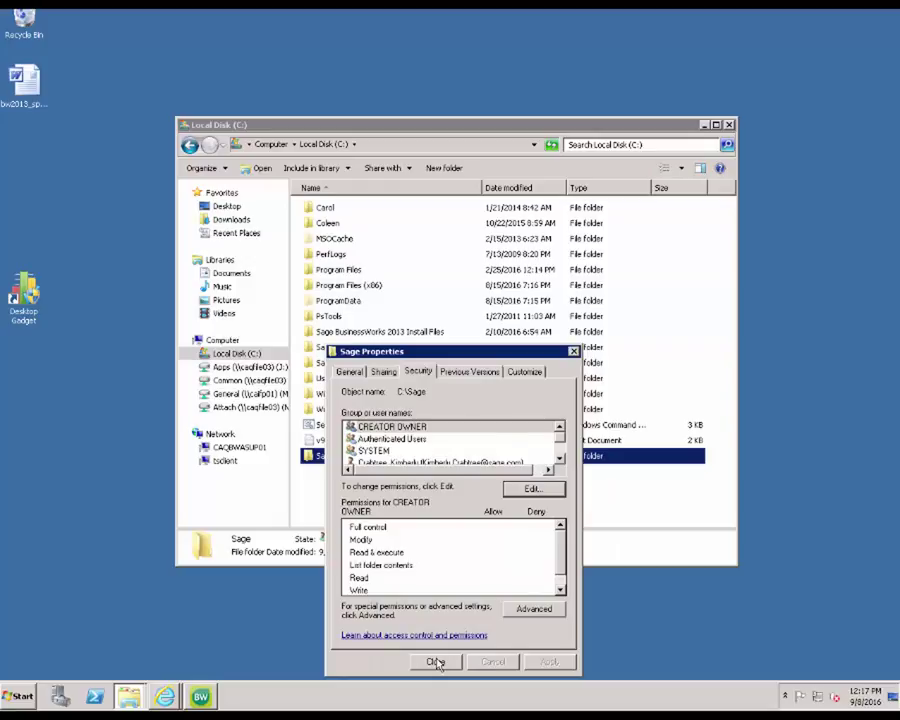
click(436, 662)
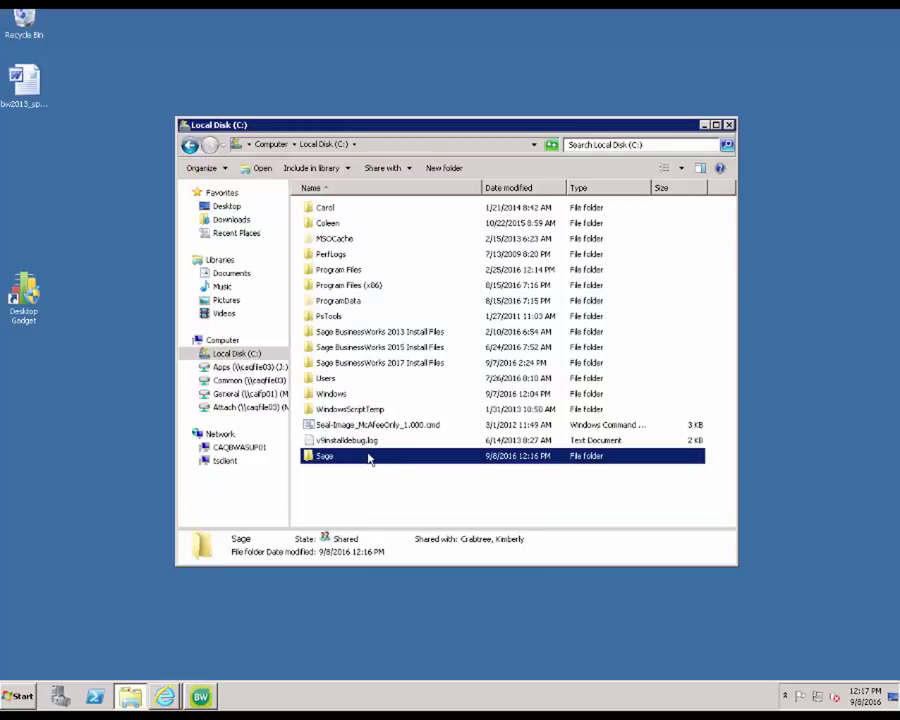
Step: Bring the Sage BusinessWorks autorun window forward and start installing Sage BusinessWorks
click(203, 698)
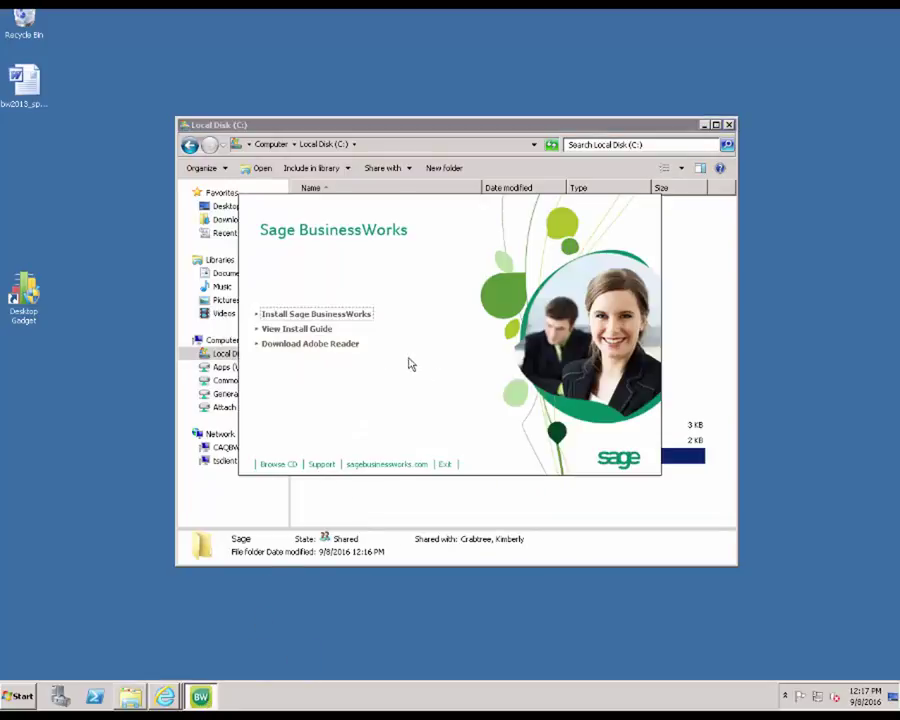
click(704, 125)
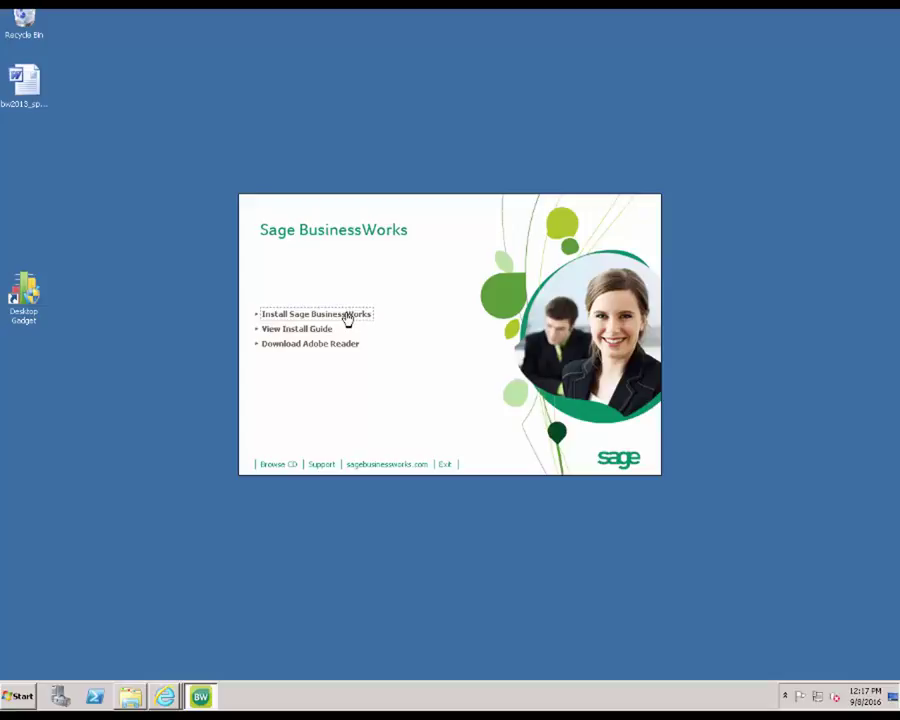
click(348, 318)
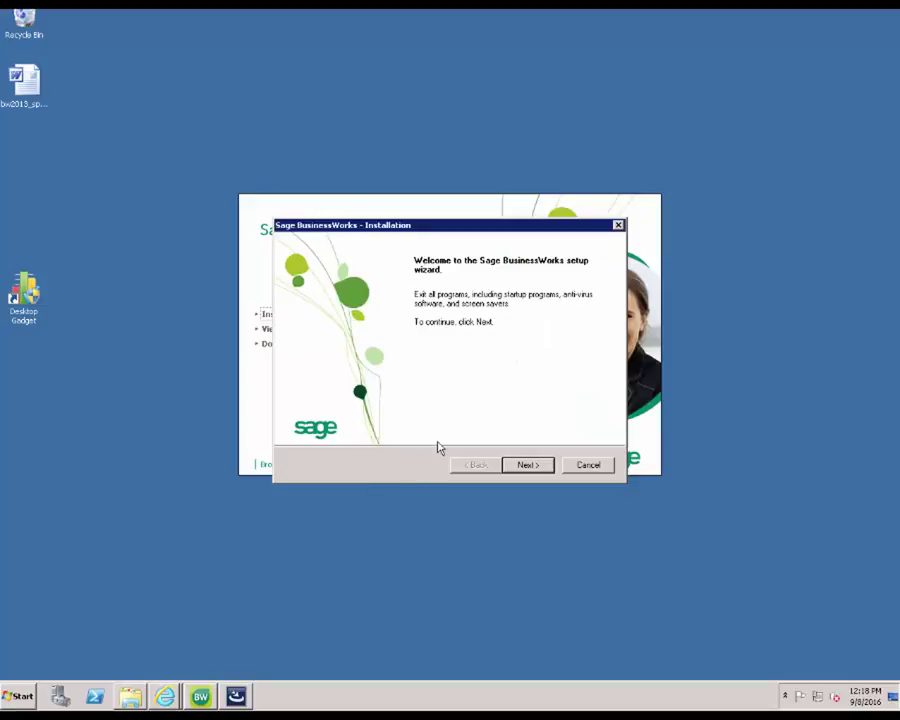
Step: Get past the welcome page and accept the license agreement
click(524, 465)
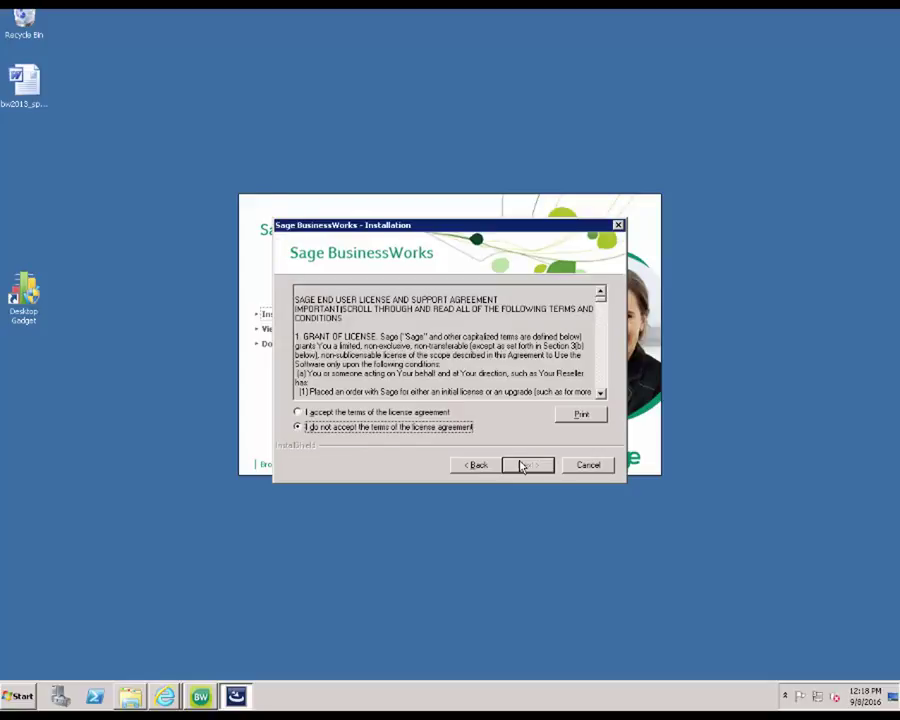
click(298, 412)
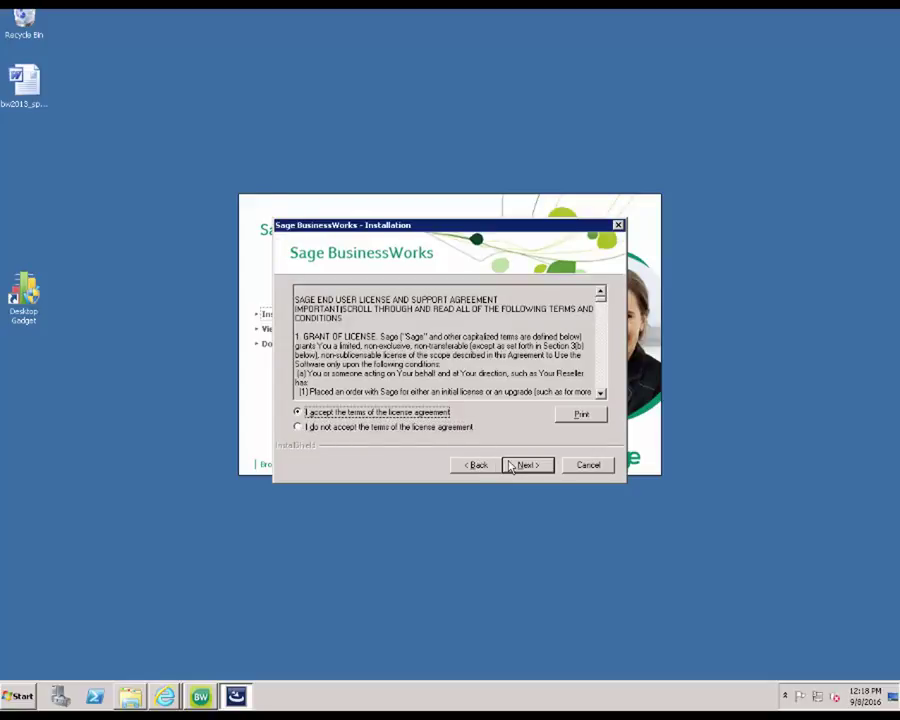
click(511, 466)
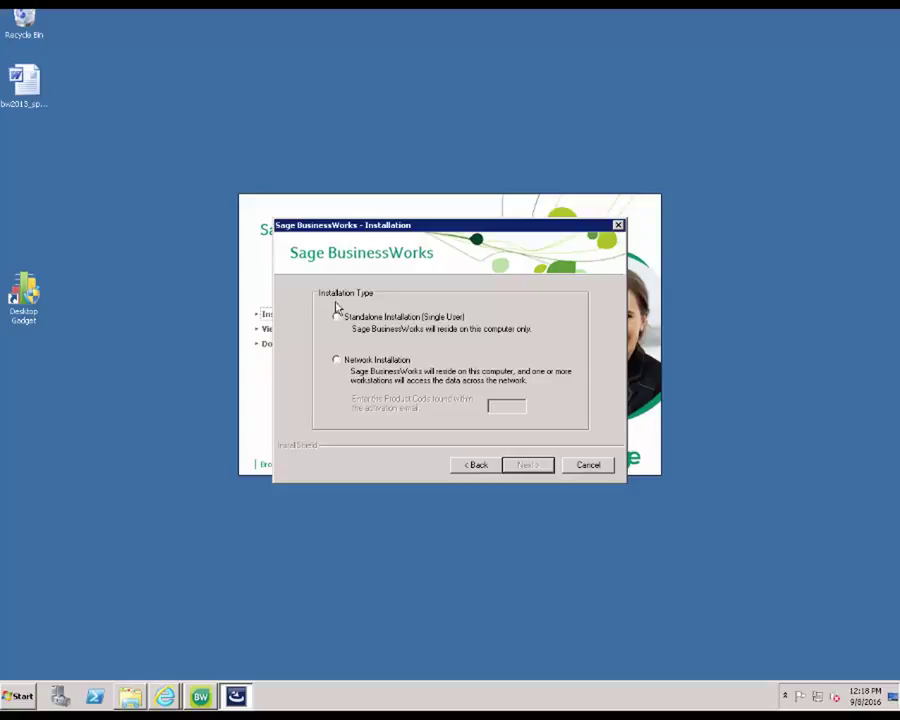
Step: Choose Network Installation and enter the product code from the activation e-mail
click(337, 361)
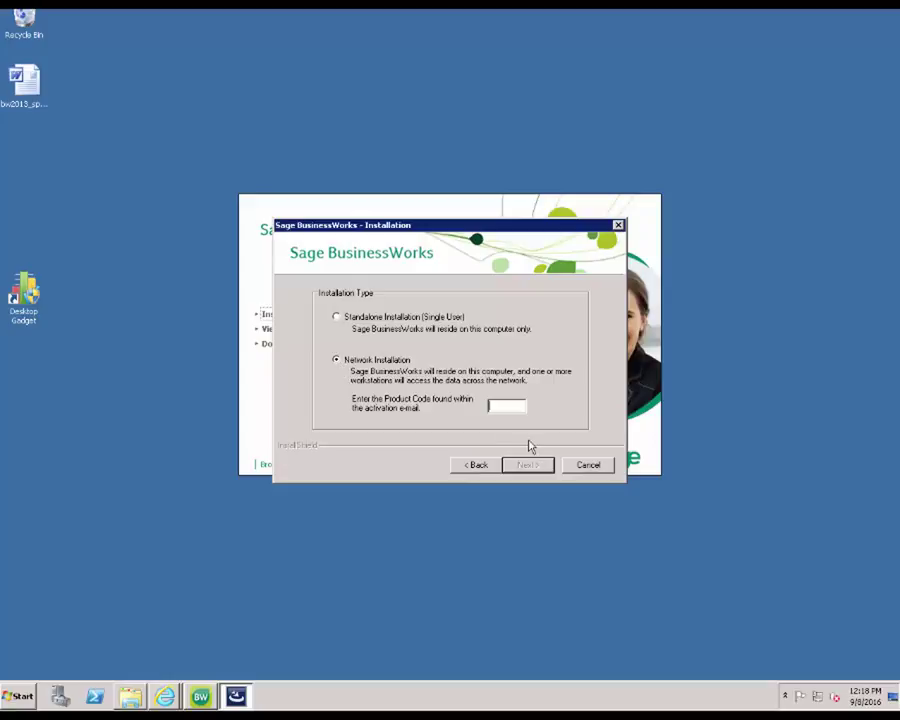
text(WG)
click(527, 468)
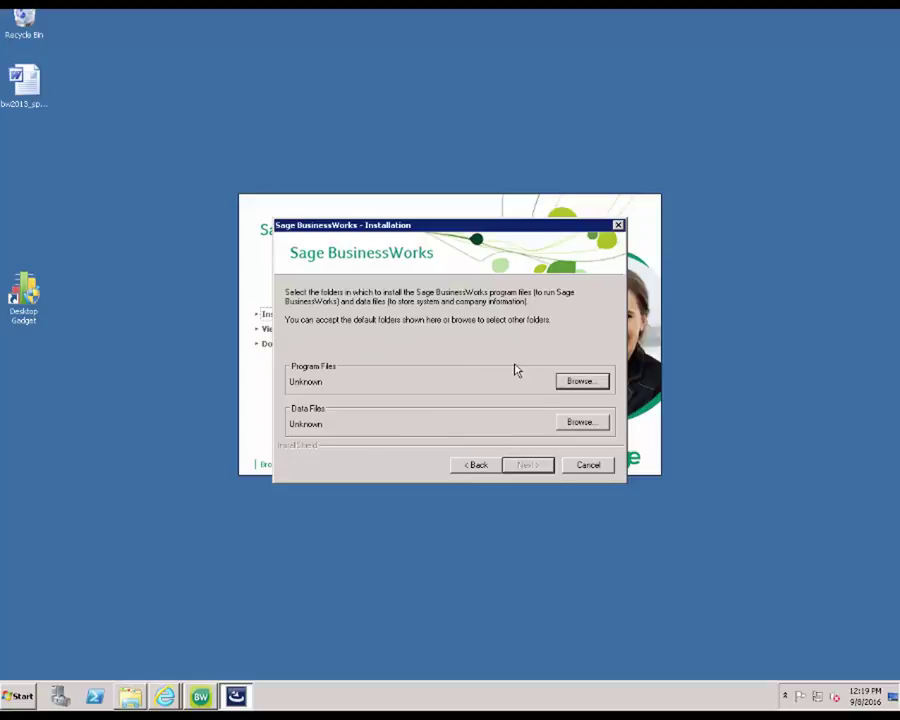
Step: Set the Program Files folder to C:\Sage\BWProg
click(567, 384)
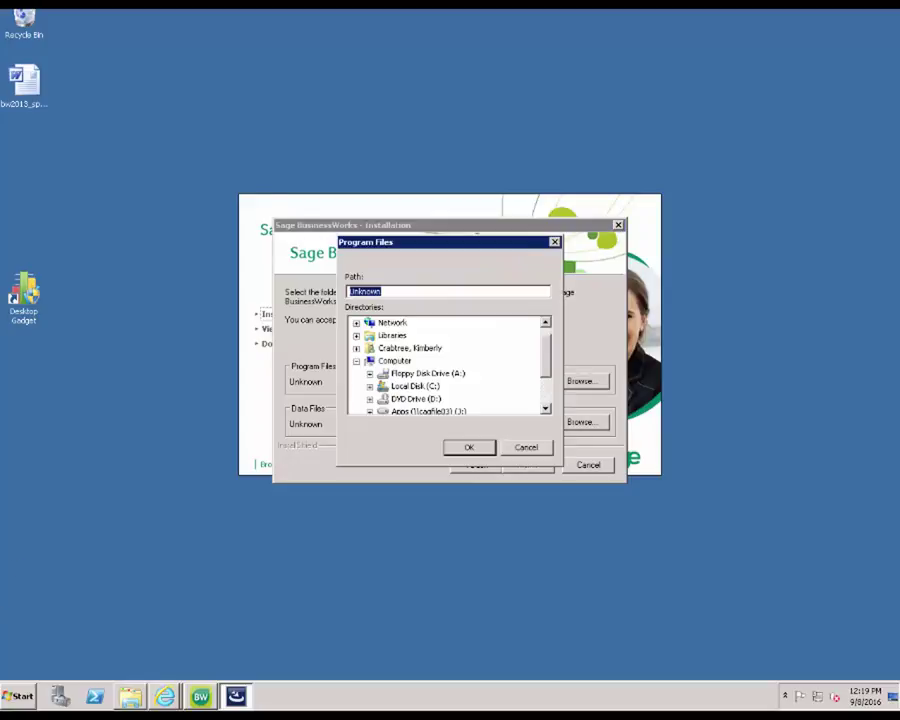
double_click(415, 386)
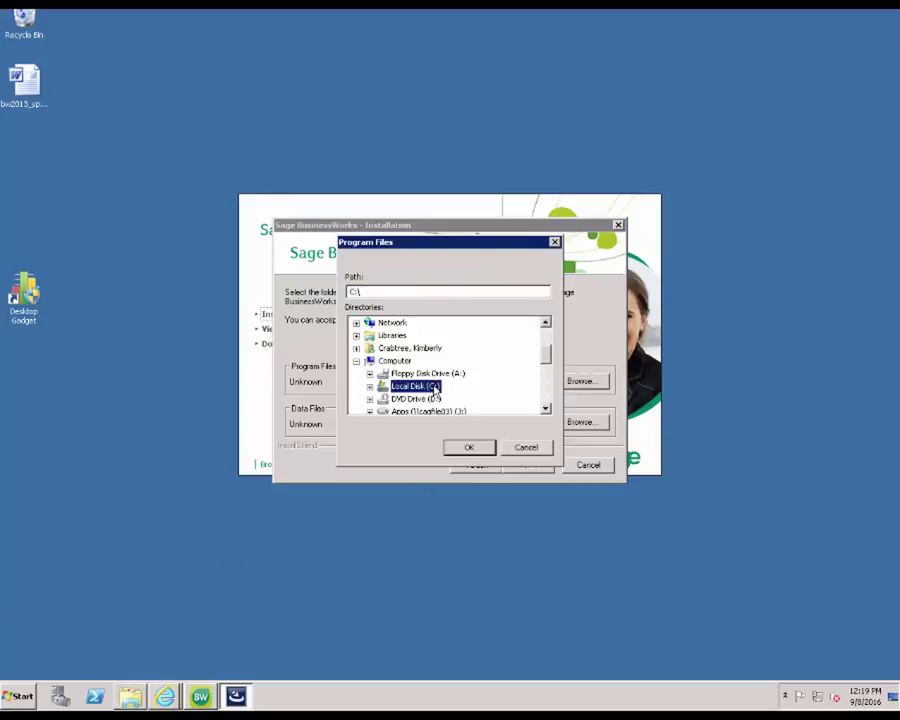
scroll(440, 392, down, 2)
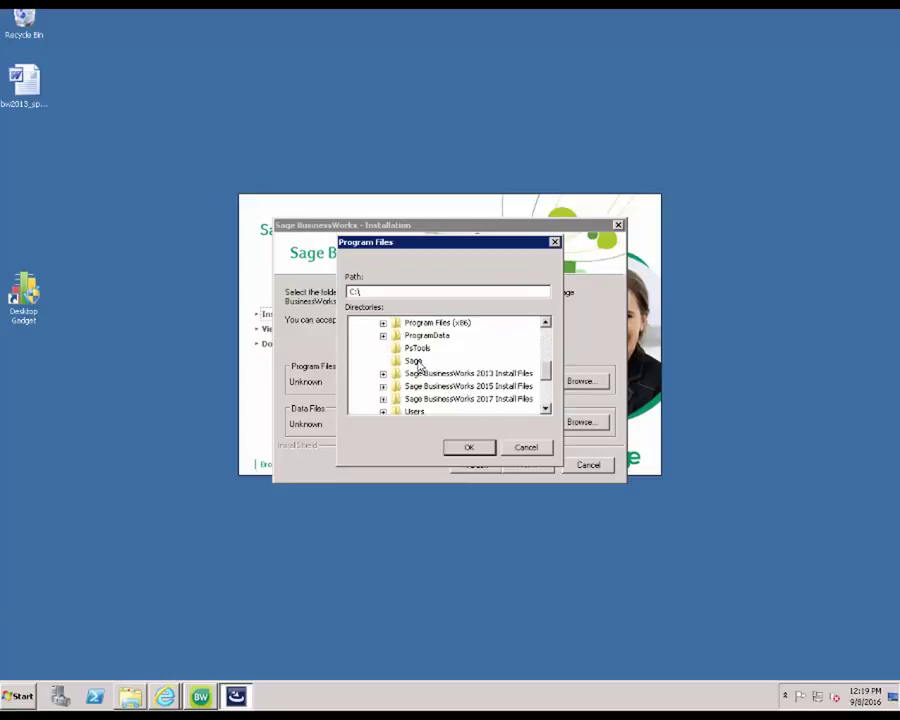
click(414, 361)
click(393, 291)
text(\bw)
key(BackSpace)
key(BackSpace)
text(BWProg)
key(Return)
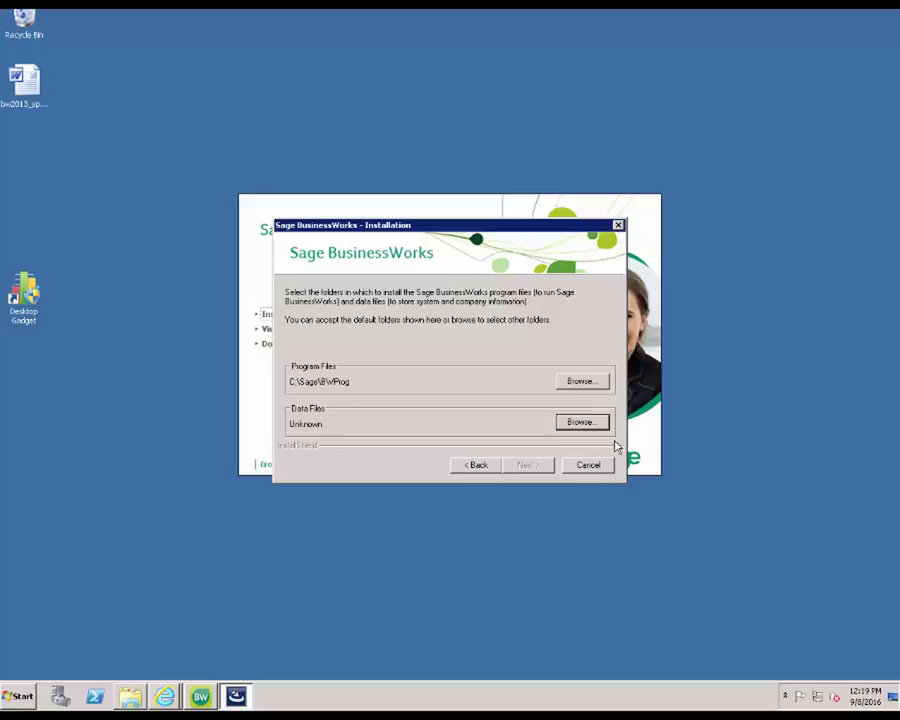
Step: Set the Data Files folder to C:\Sage\BWData and continue
click(592, 423)
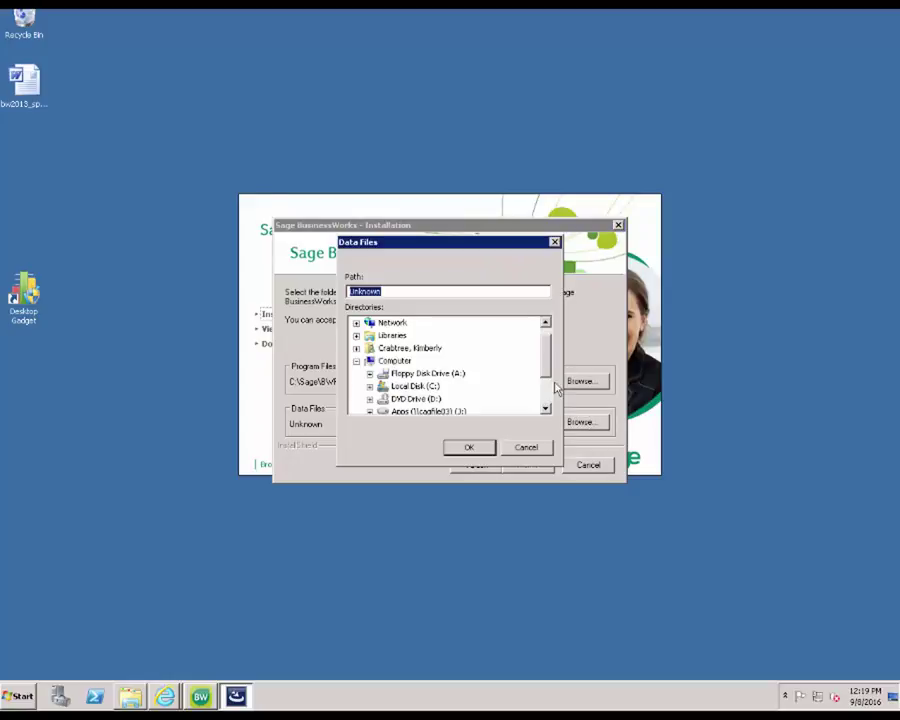
click(416, 387)
double_click(416, 387)
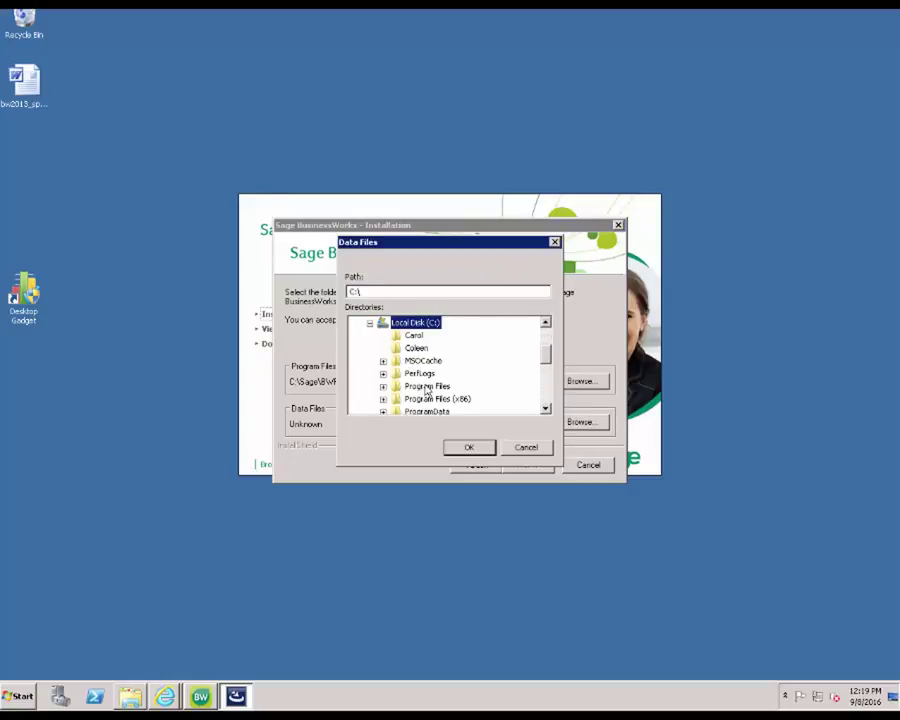
scroll(427, 392, down, 2)
double_click(413, 360)
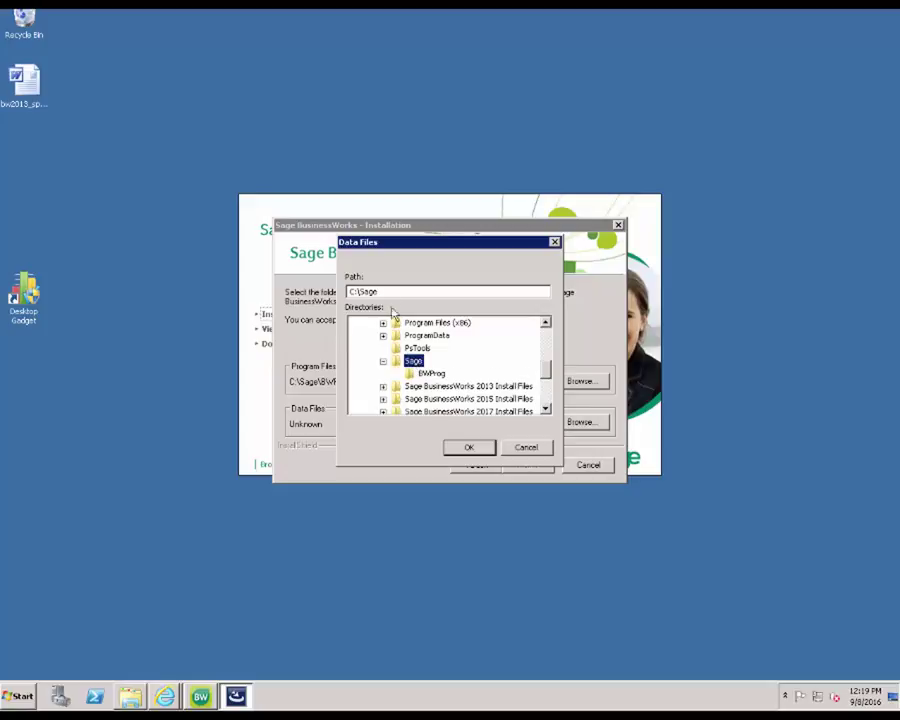
click(390, 293)
text(\)
text(BWD)
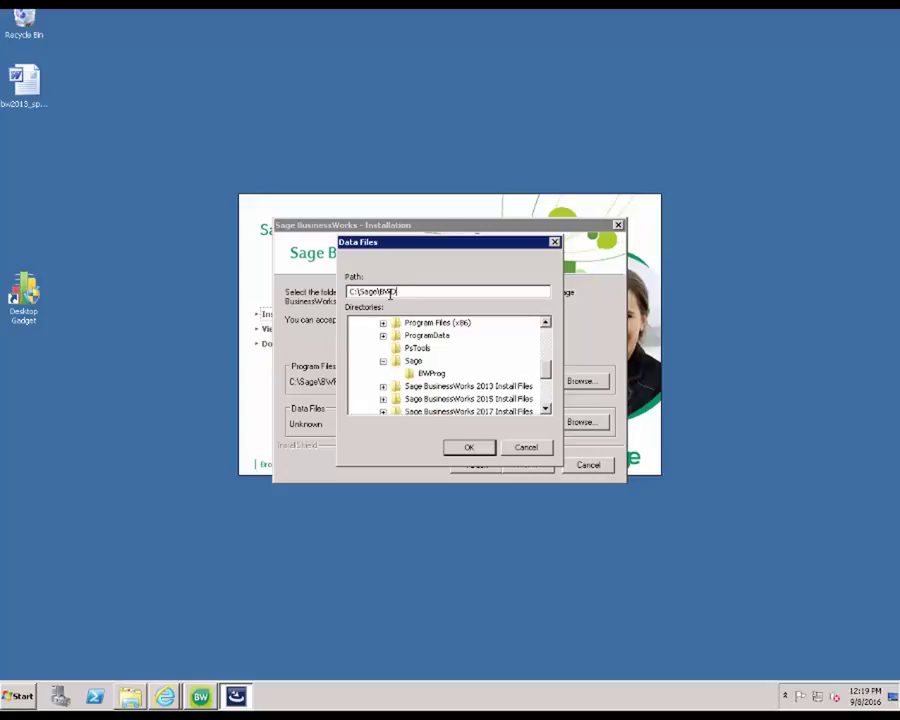
text(ata)
key(Return)
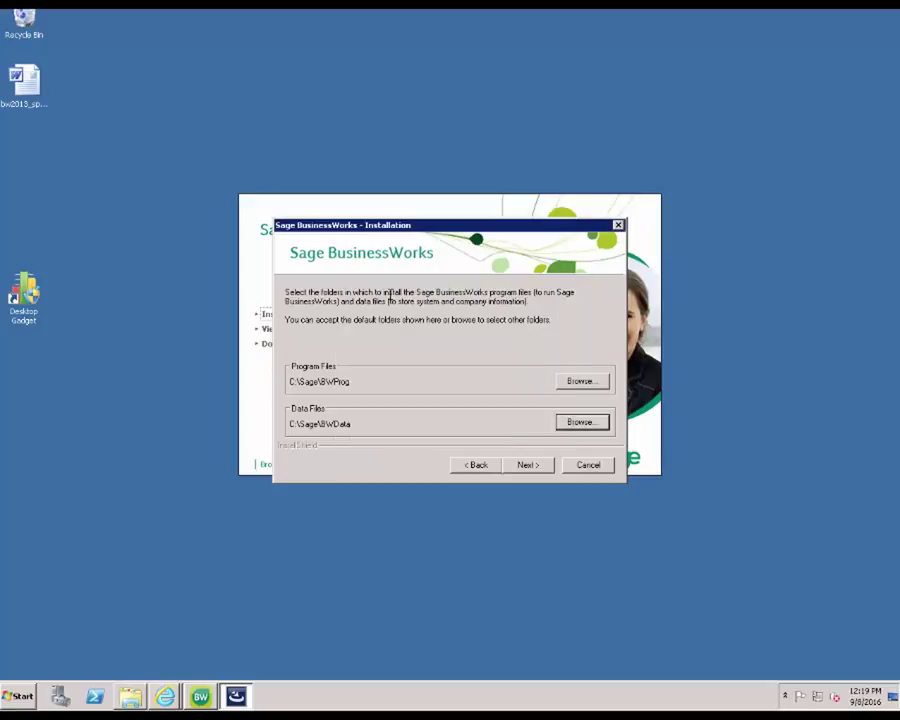
click(528, 466)
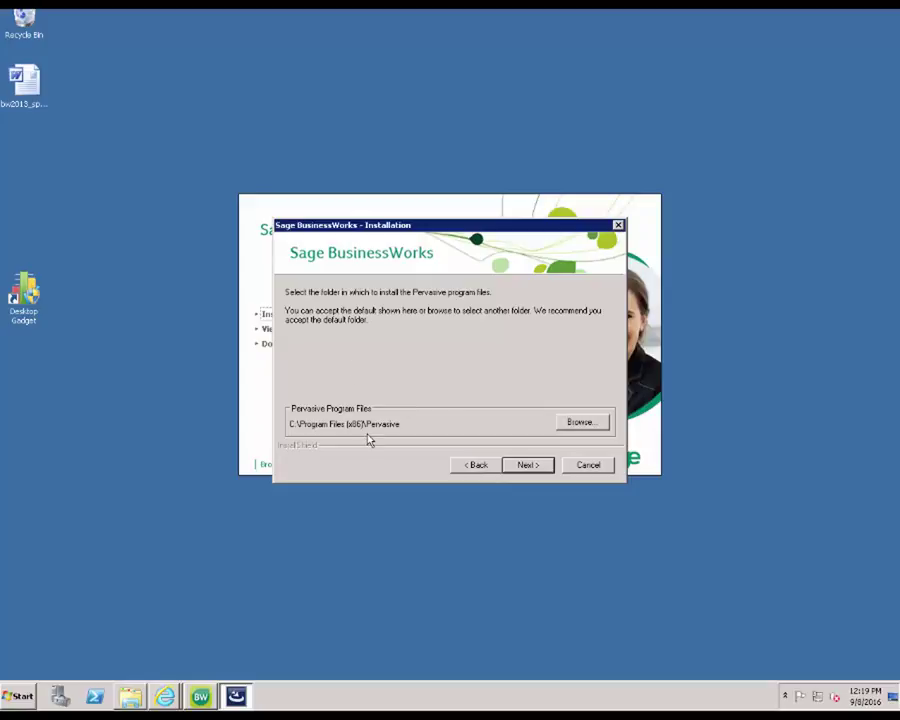
Step: Keep the default Pervasive folder, client data path and Sage BusinessWorks program folder, then install
click(520, 467)
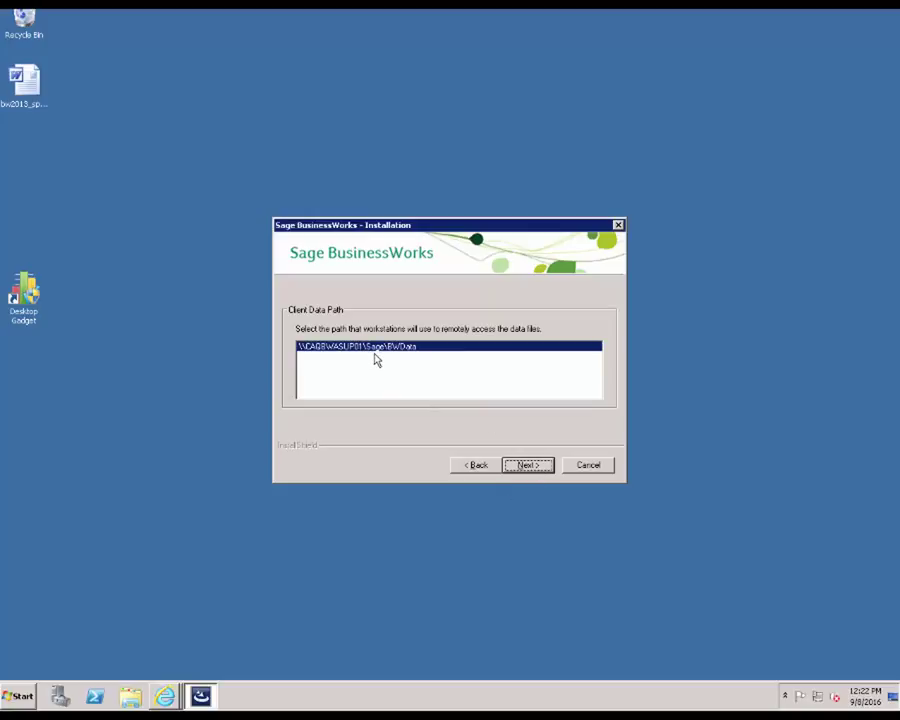
click(528, 465)
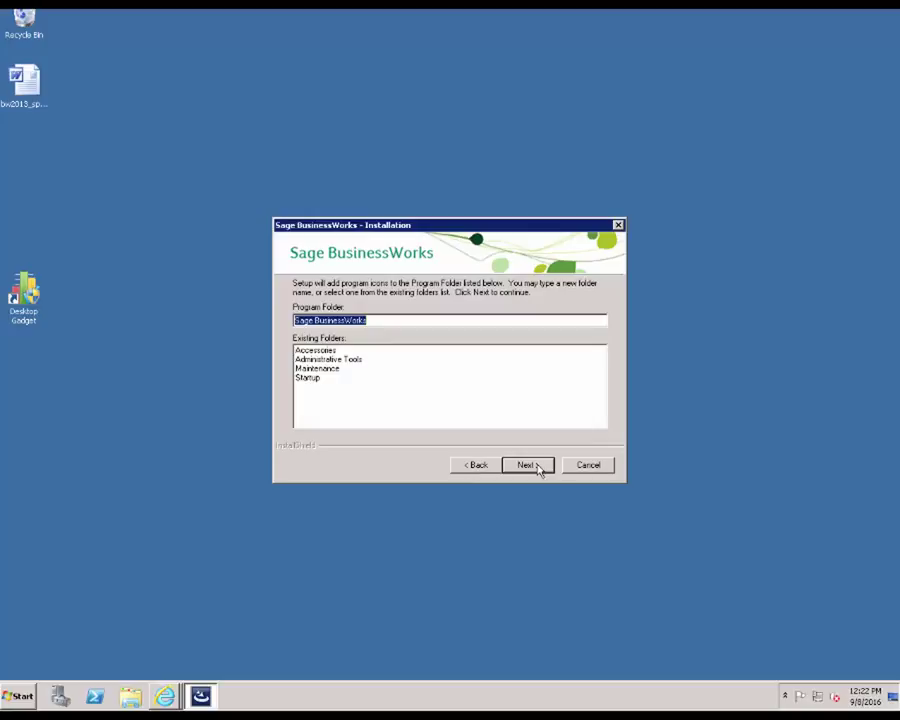
click(537, 468)
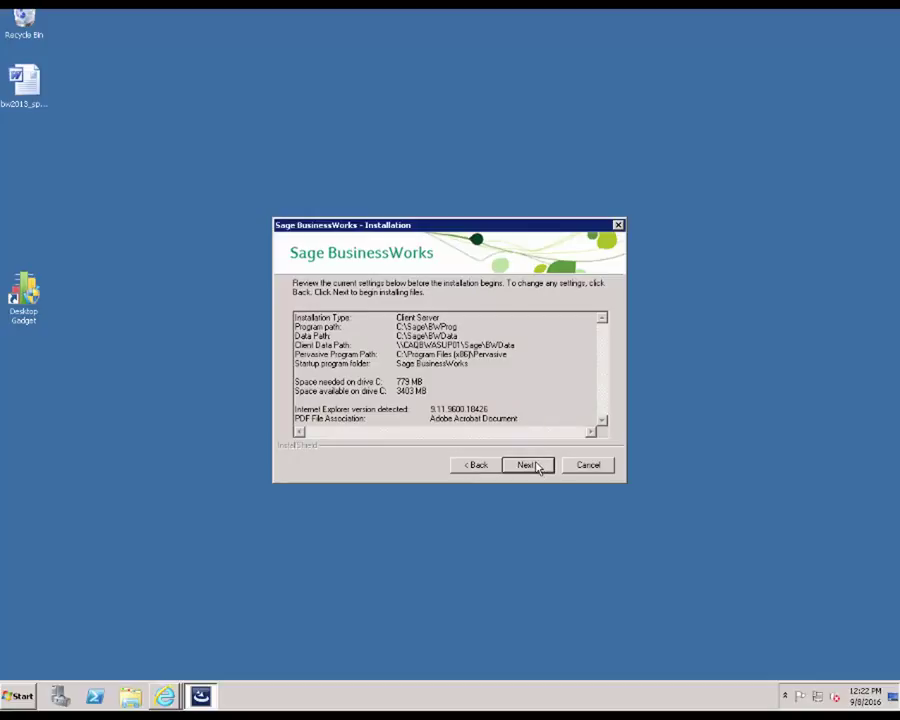
click(529, 465)
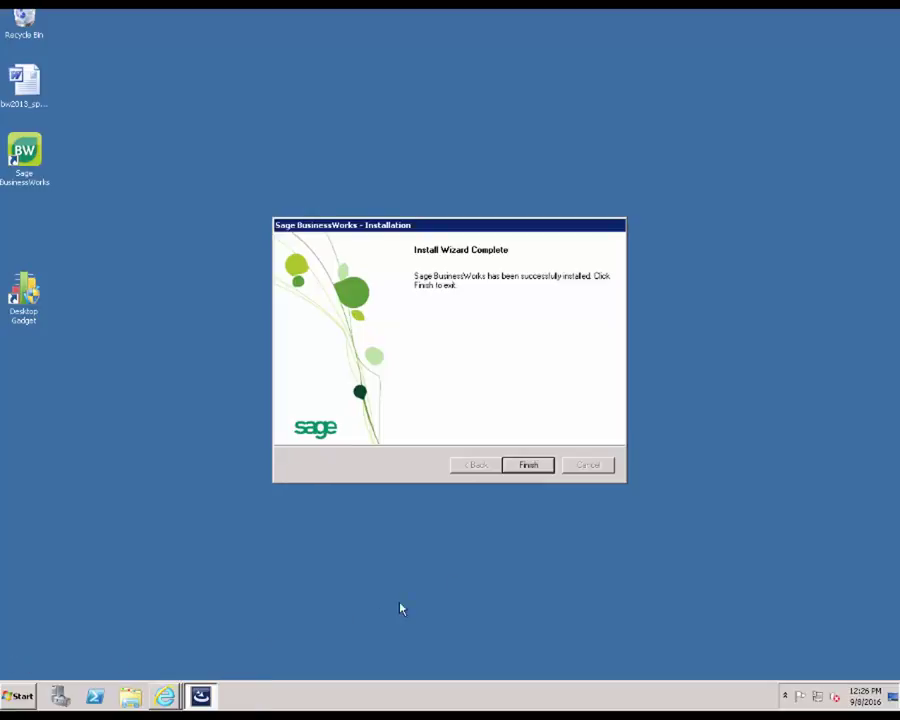
Step: Finish the installer, launch Sage BusinessWorks from the desktop icon, and confirm the login
click(531, 470)
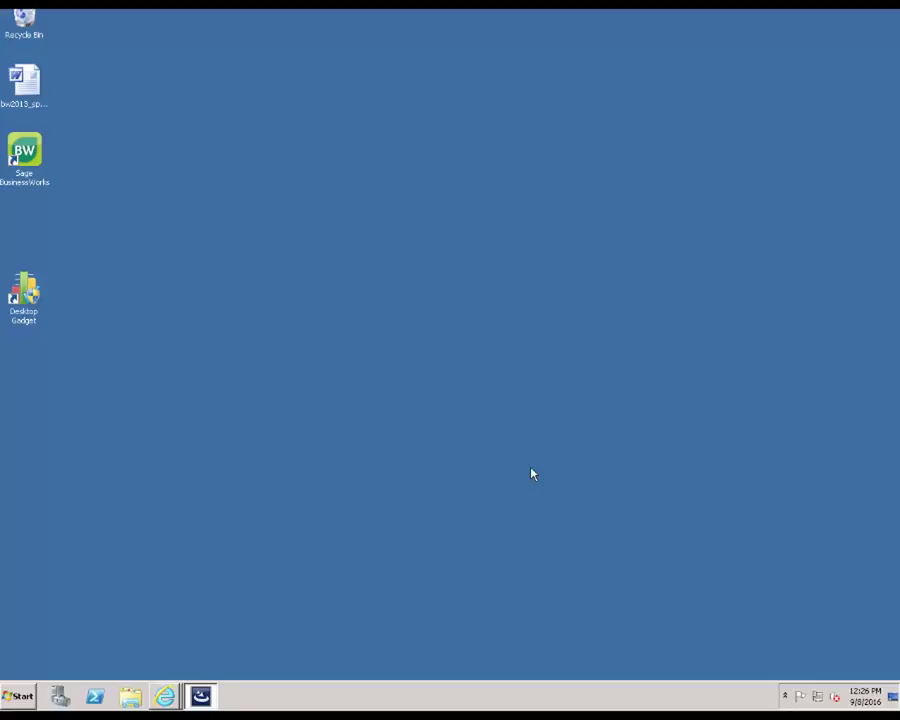
double_click(40, 157)
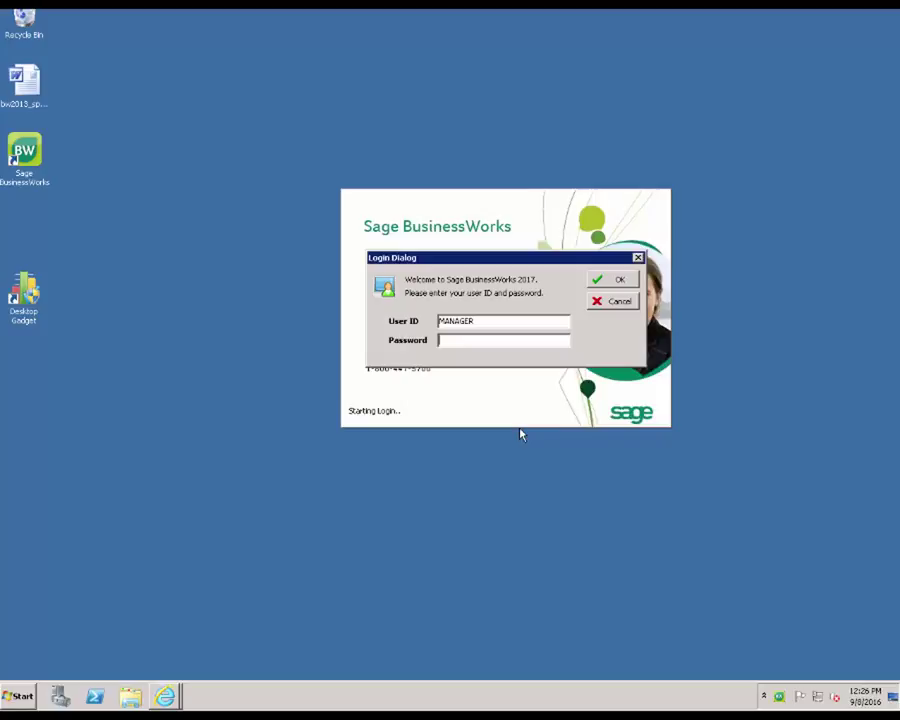
click(612, 286)
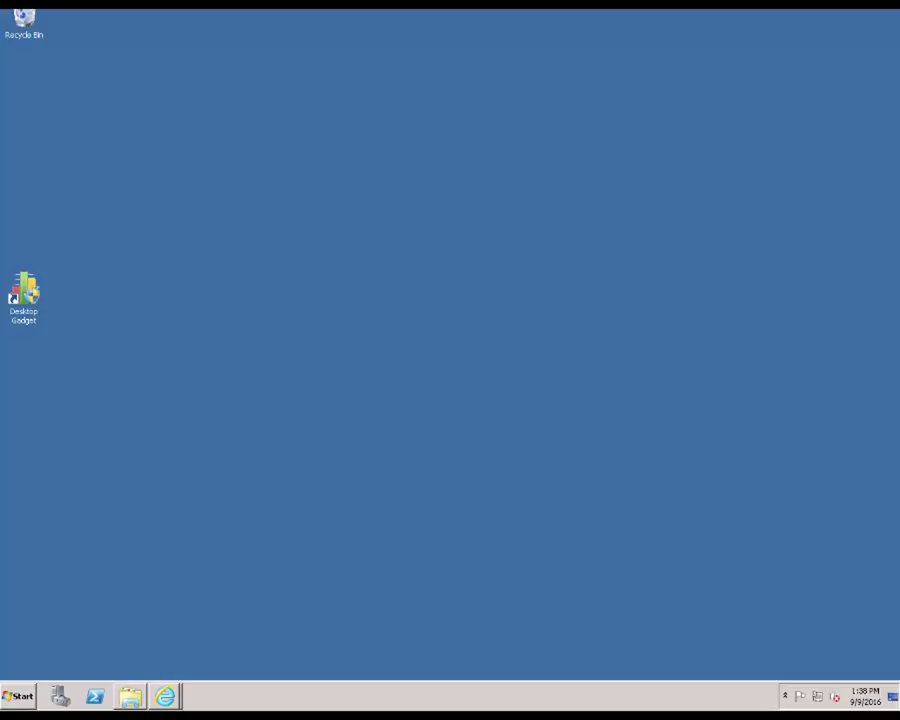
Step: Open Windows Explorer and go to the network server \\cagbwasup01
right_click(18, 695)
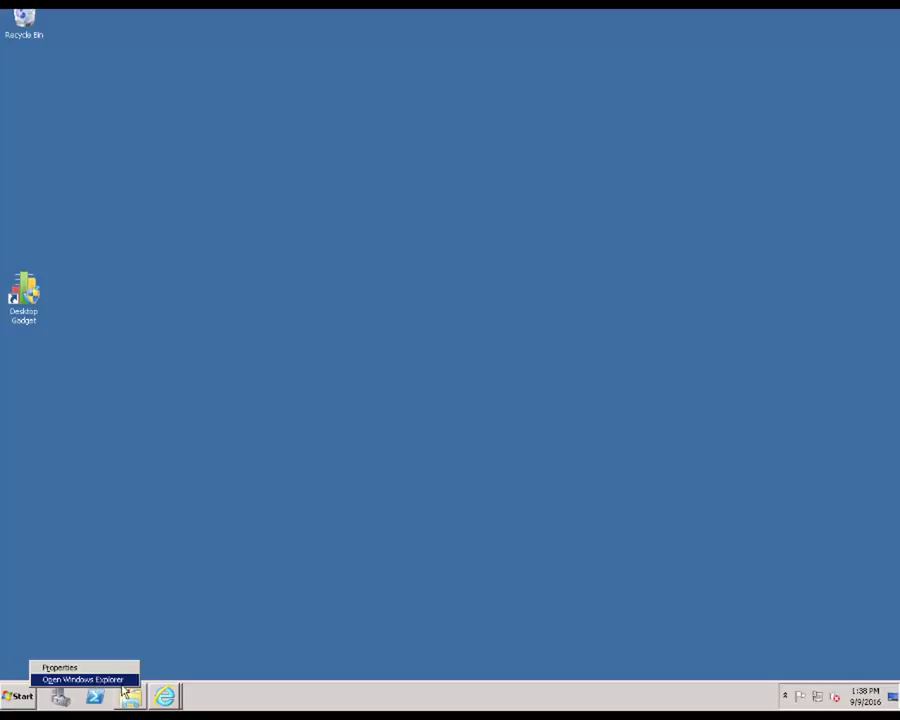
click(130, 697)
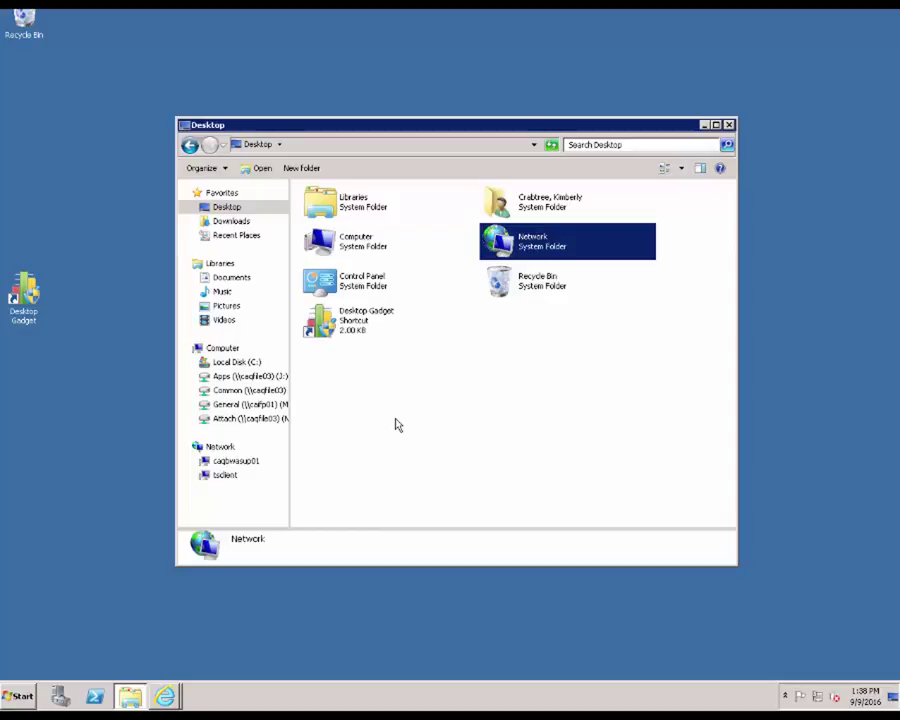
click(212, 450)
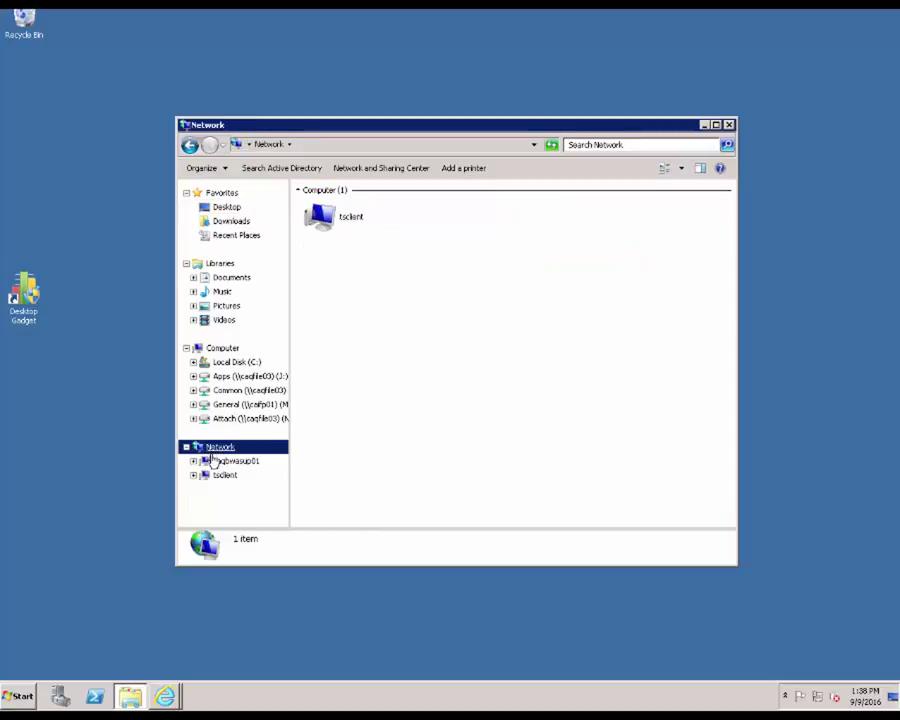
click(232, 461)
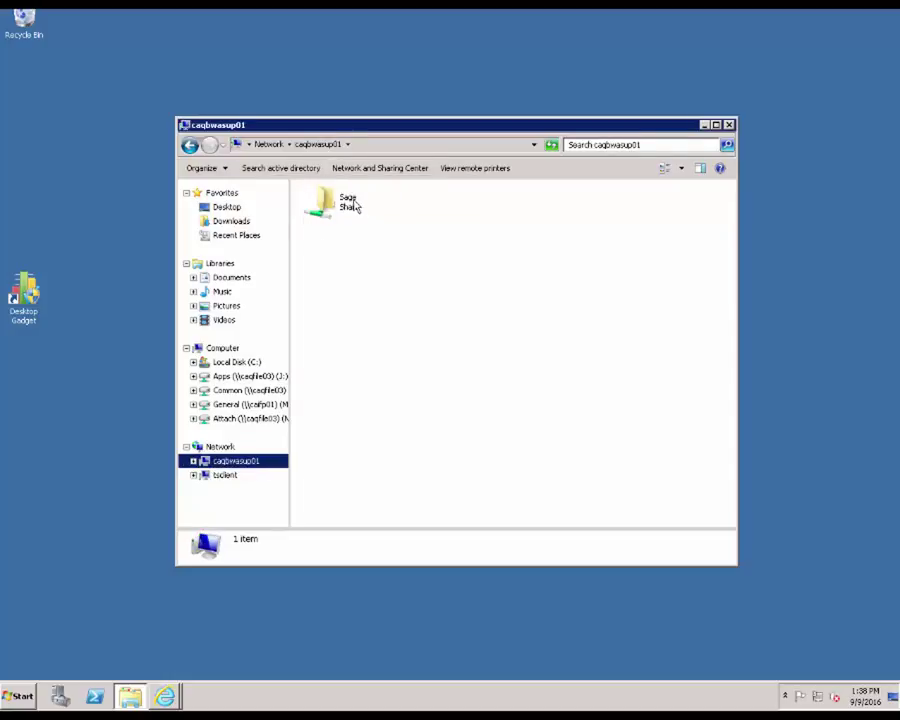
click(385, 150)
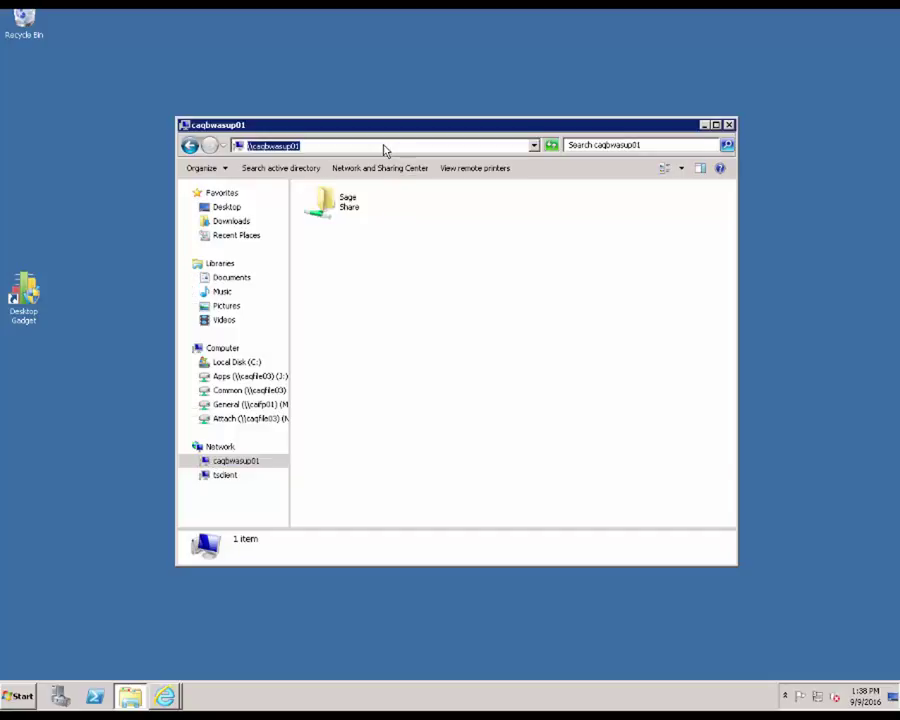
text(\\)
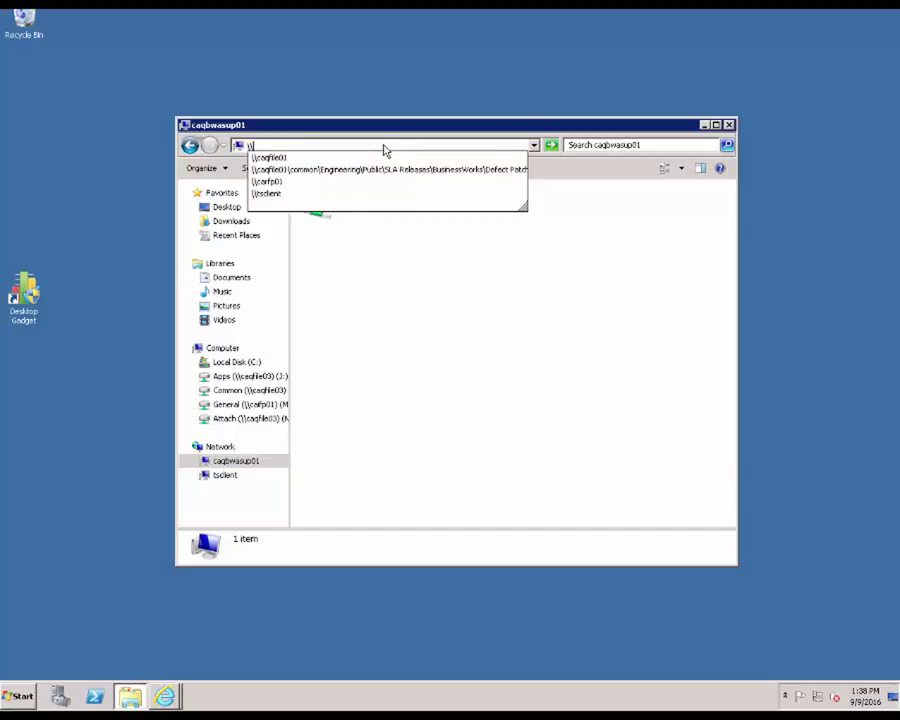
text(ca)
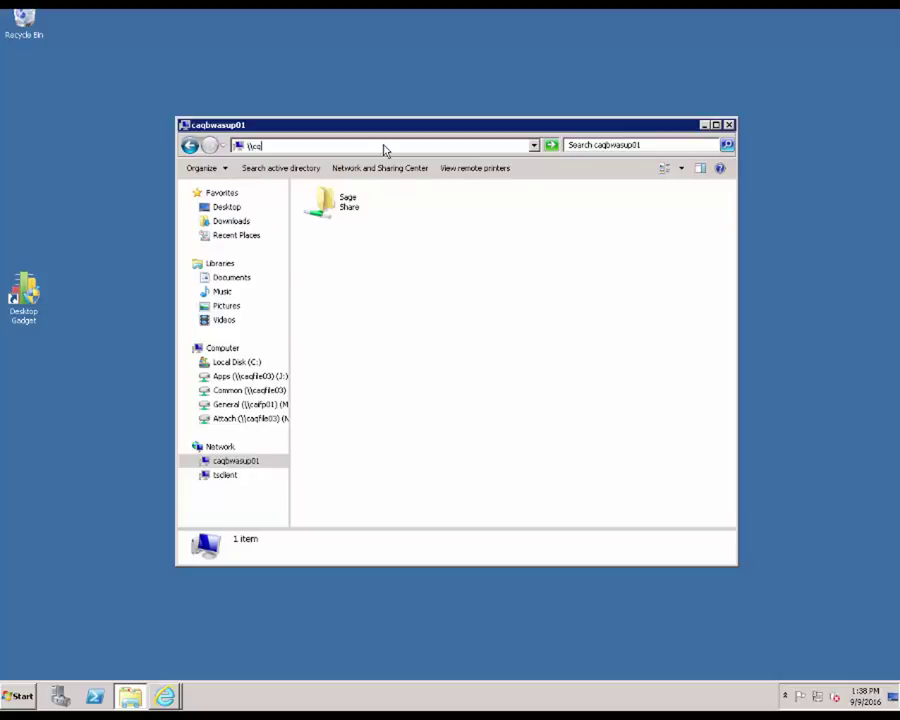
text(g)
text(bwasup)
text(01)
key(Return)
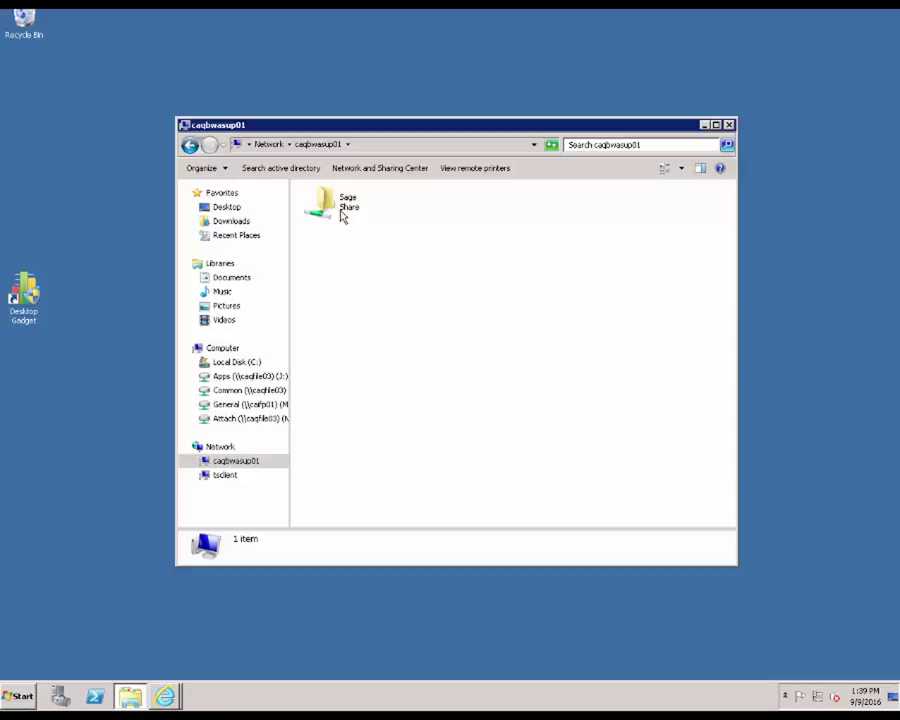
Step: Open Sage Share > BWProg > Client Setup and run autorun.exe
double_click(342, 215)
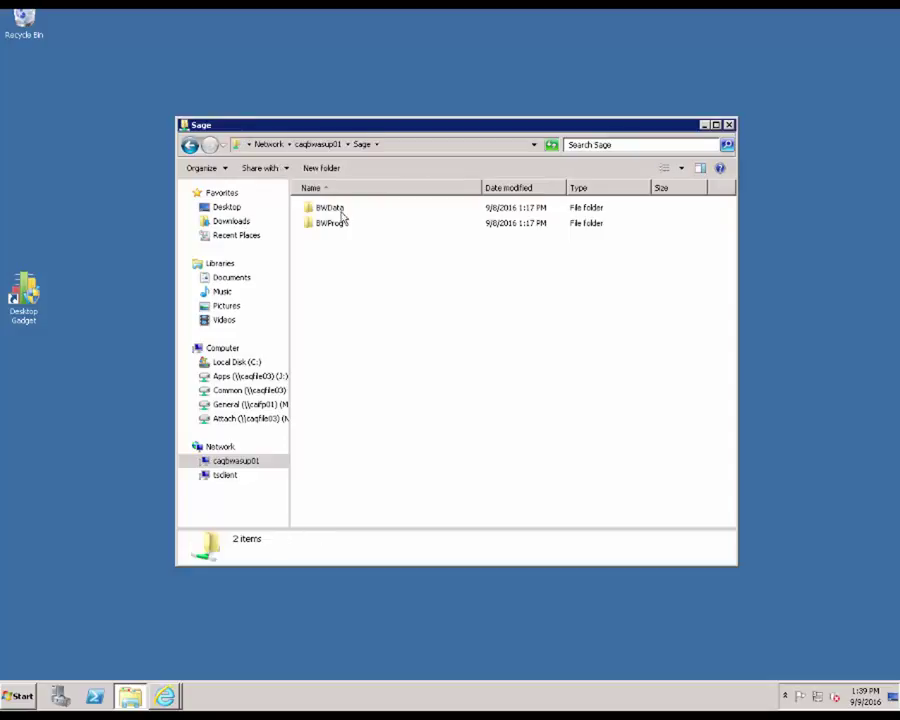
double_click(338, 229)
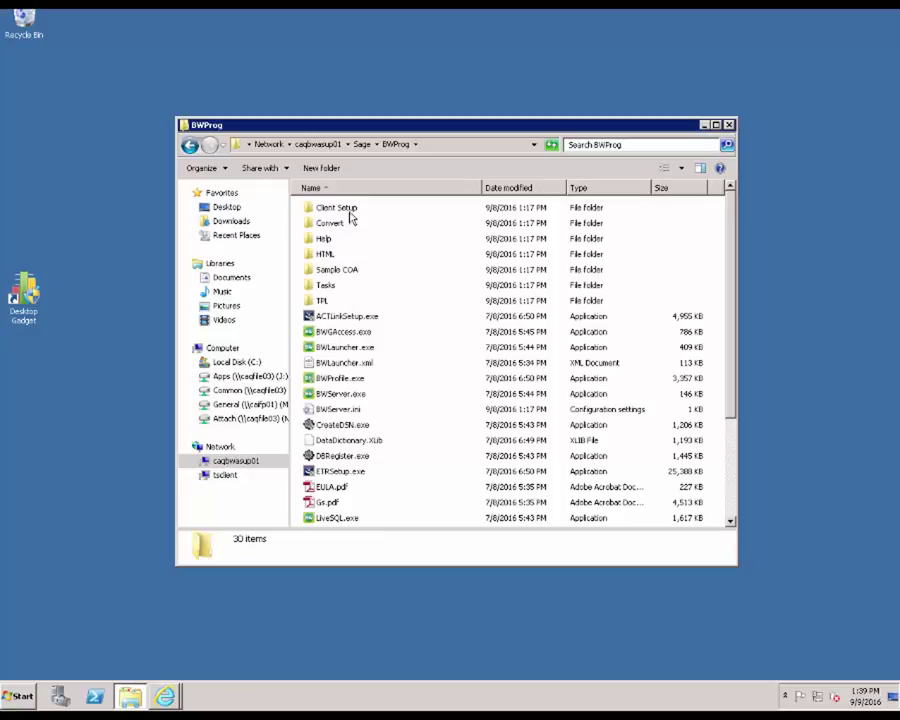
double_click(349, 214)
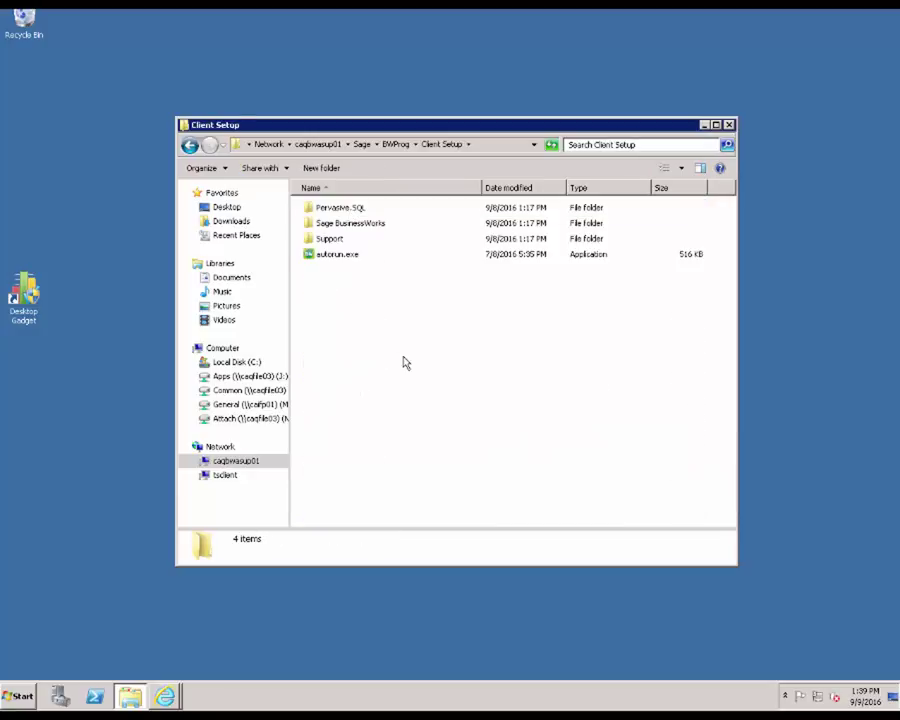
double_click(340, 257)
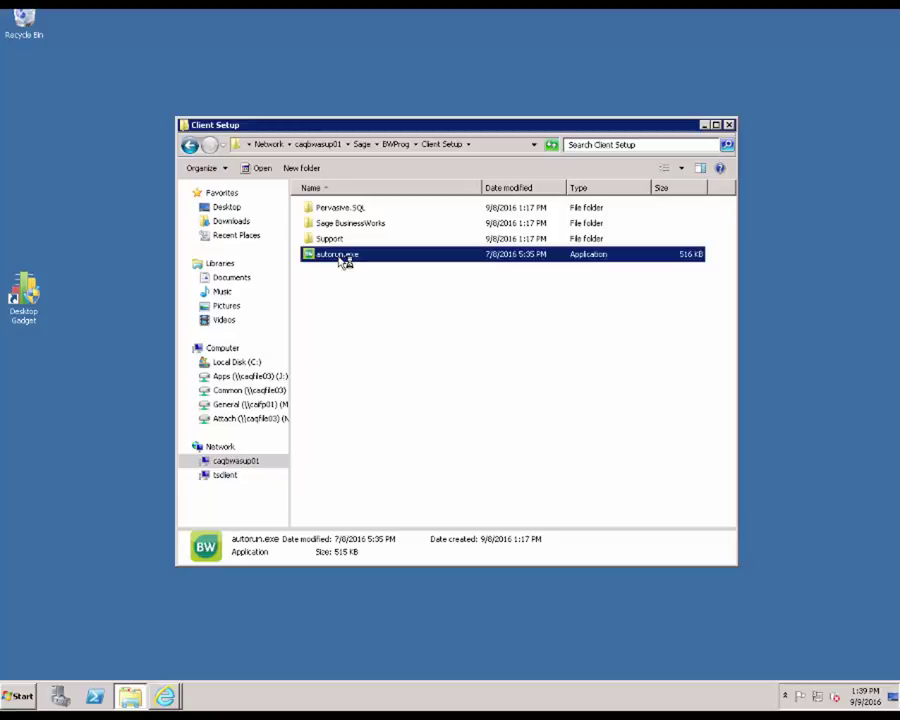